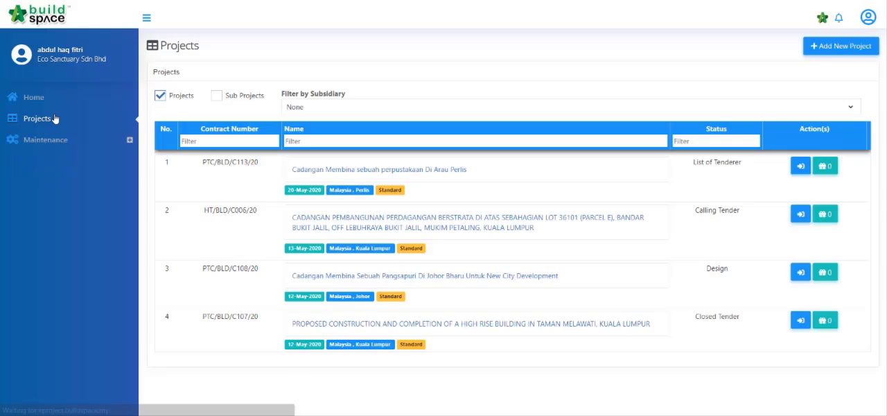
- Start a new project and set its subsidiary to PARENT TESTING COMPANY
left_click(859, 47)
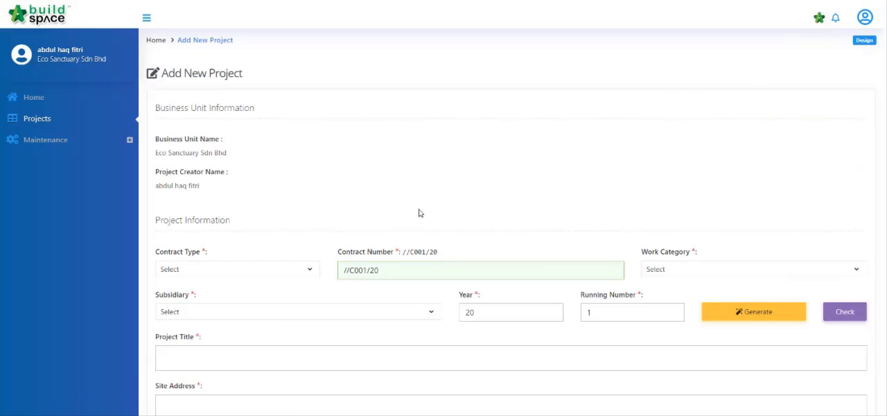
left_click(408, 313)
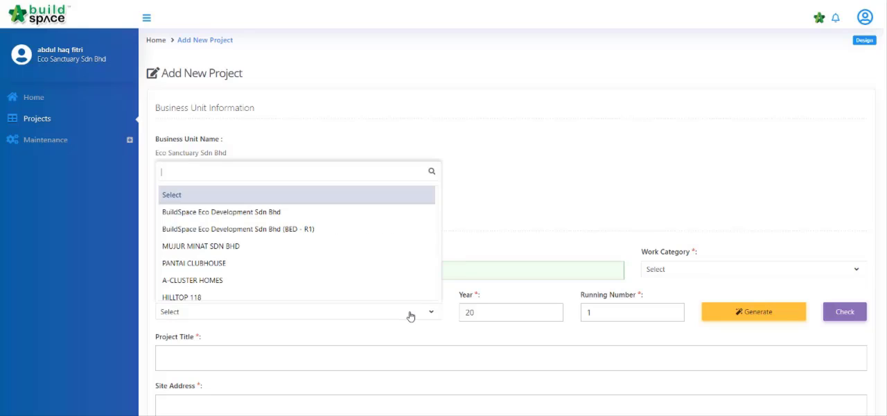
scroll(338, 254, "down", 10)
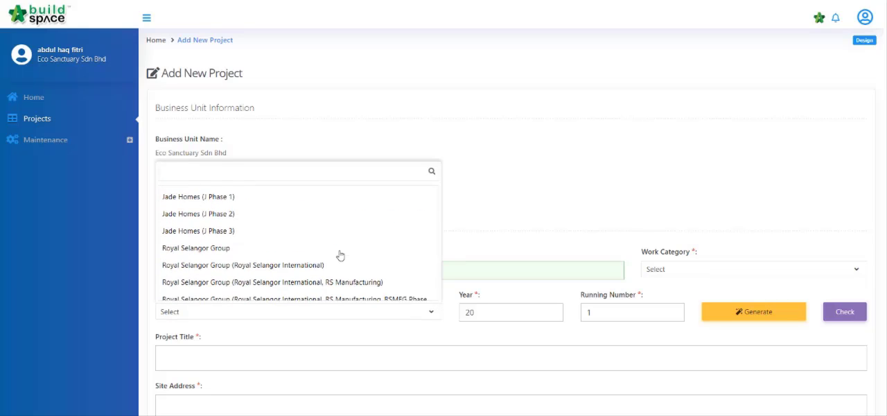
scroll(340, 255, "down", 10)
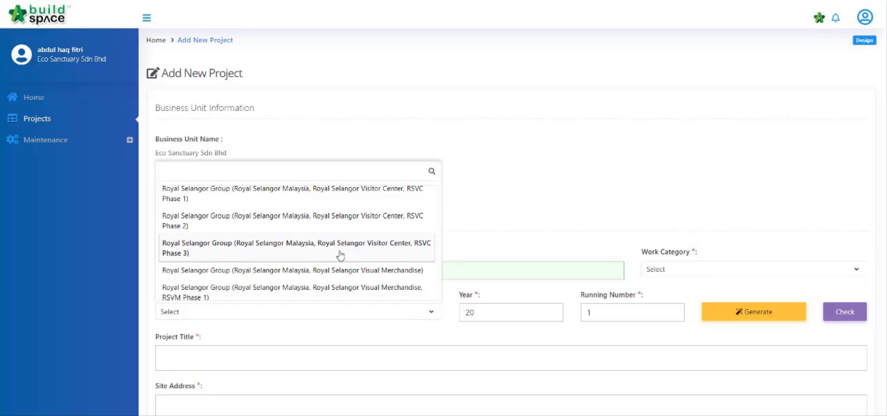
scroll(339, 255, "down", 5)
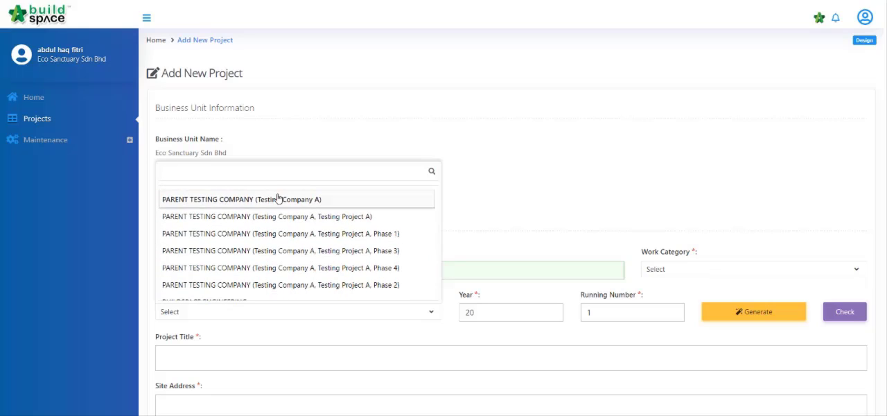
scroll(256, 229, "up", 2)
left_click(254, 239)
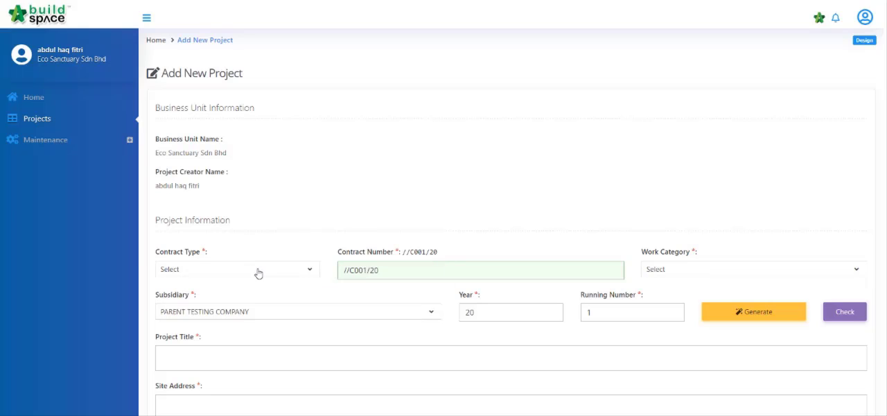
- Set the project's contract type to Standard and its work category to Building
left_click(255, 270)
left_click(247, 343)
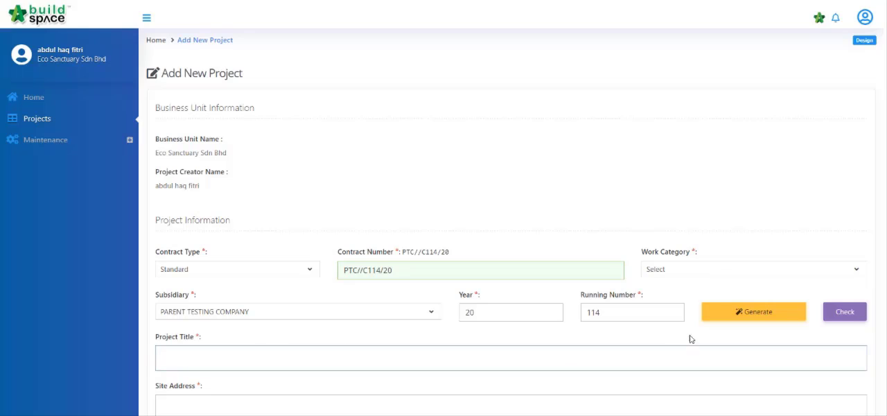
left_click(714, 270)
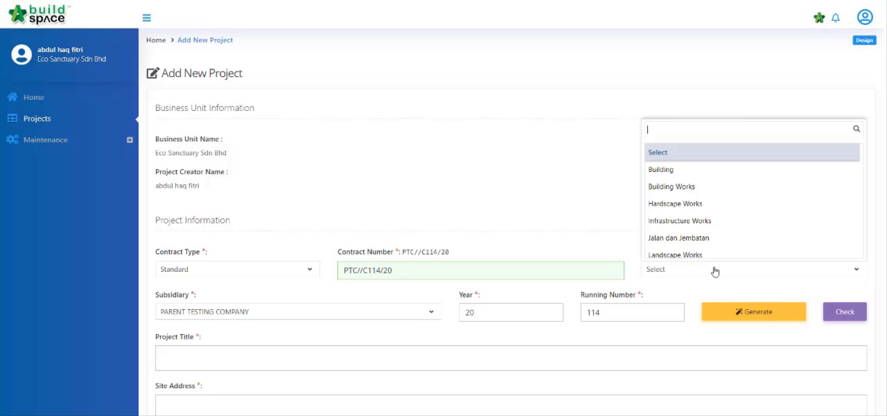
left_click(702, 171)
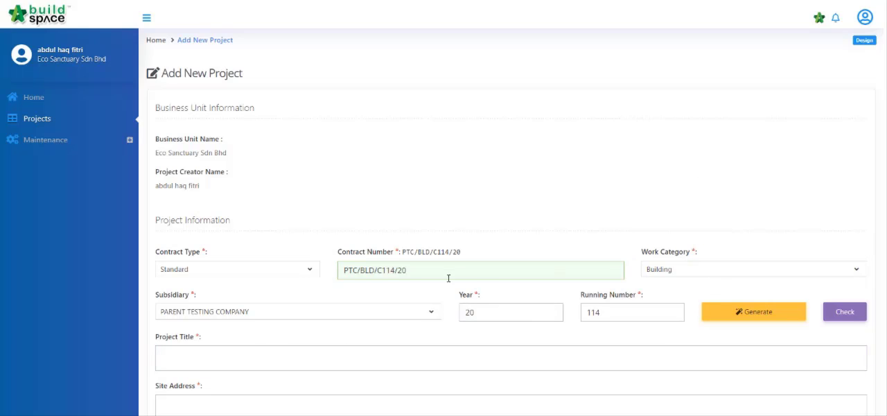
- Generate the project's running number and check its validity
left_click(643, 315)
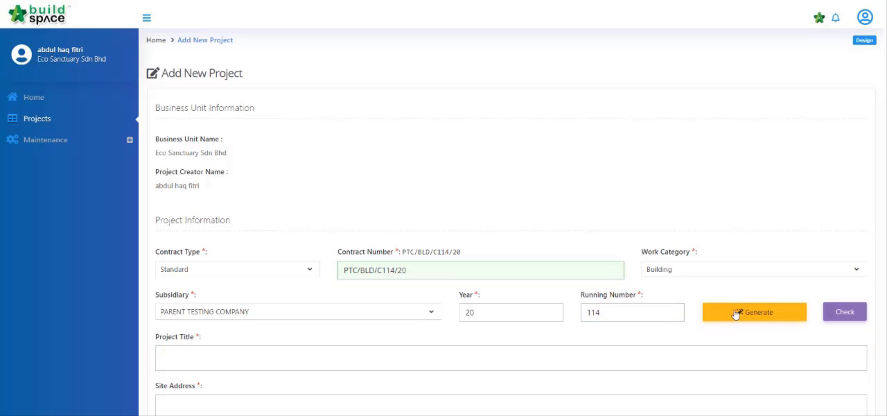
left_click(706, 319)
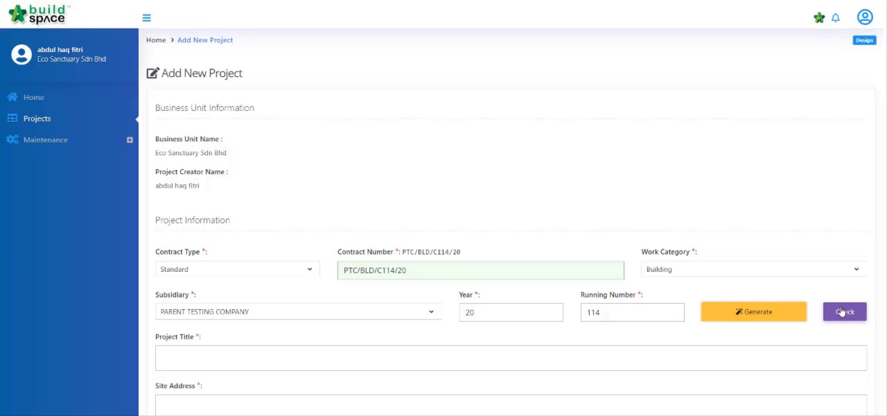
left_click(843, 312)
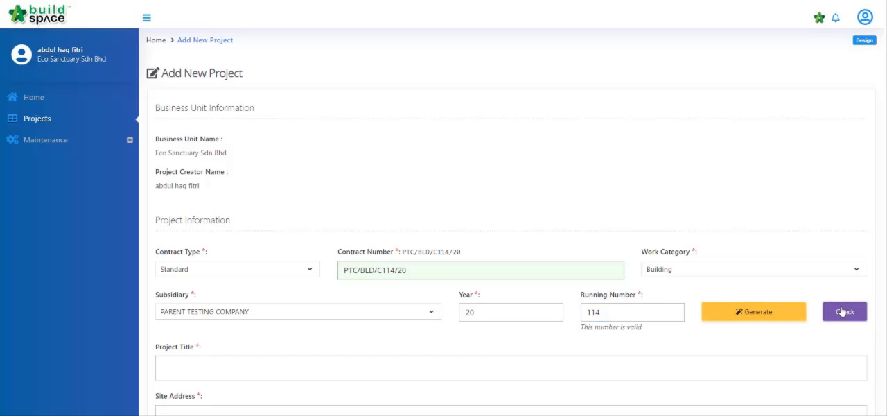
- Enter the project title "Cadangan membina dan menyiapkan sebuah perpustakaan di UiTM Perlis"
scroll(571, 338, "down", 2)
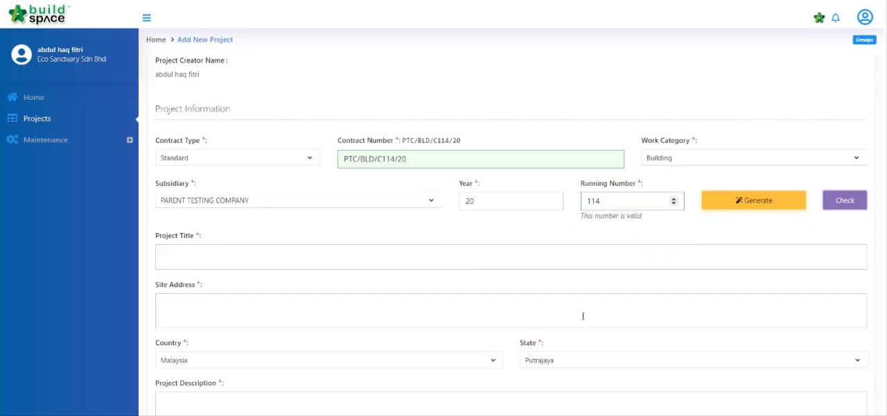
left_click(388, 255)
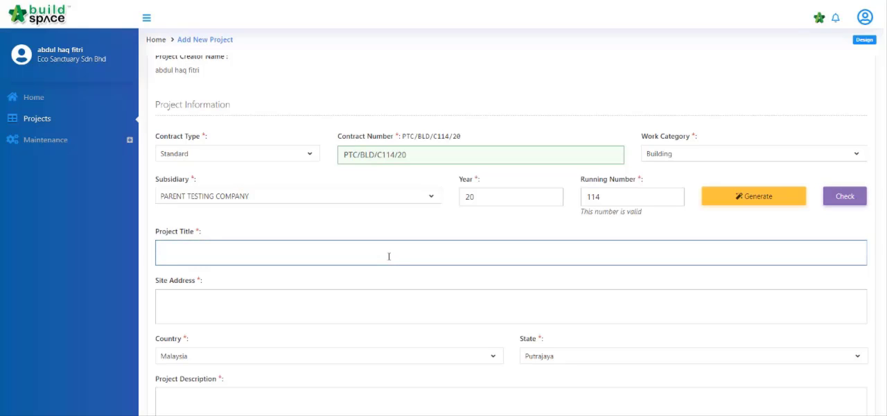
type("Cadangan membina dan menyiap")
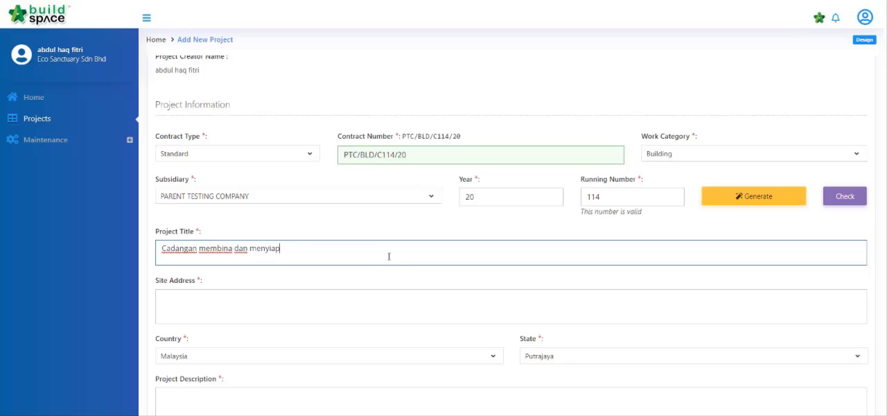
type("kan sebuah perp")
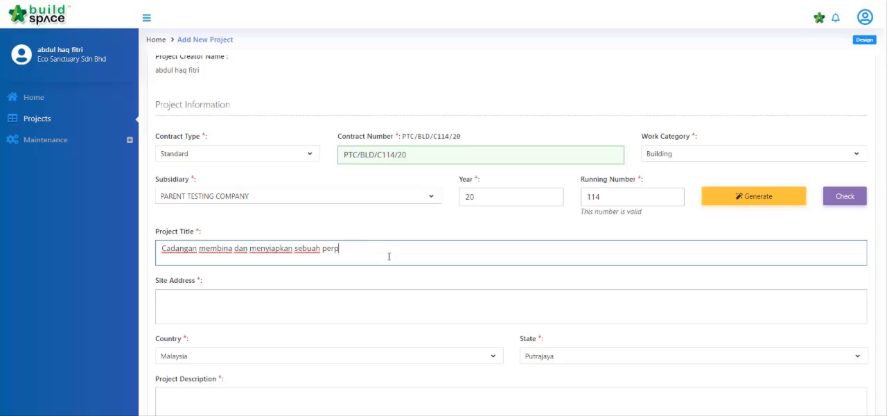
type("ustakaan di UiTM Perlis")
- Fill in the project's site address and set the state to Perlis
left_click(383, 310)
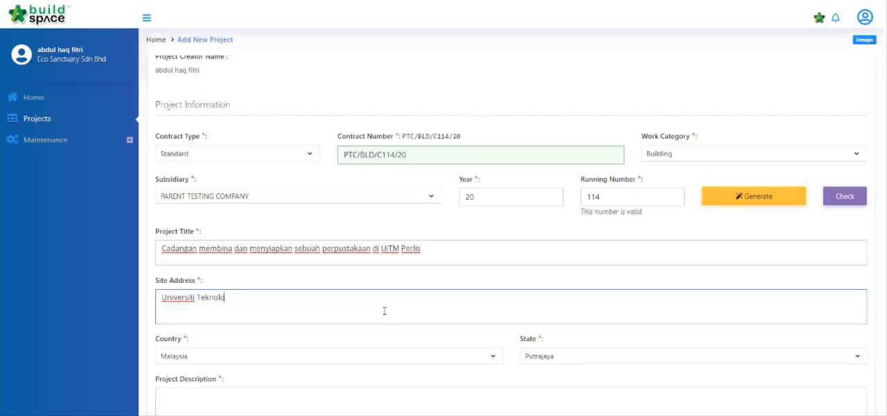
type("Universiti Teknologi Mara, Arau, Perlis")
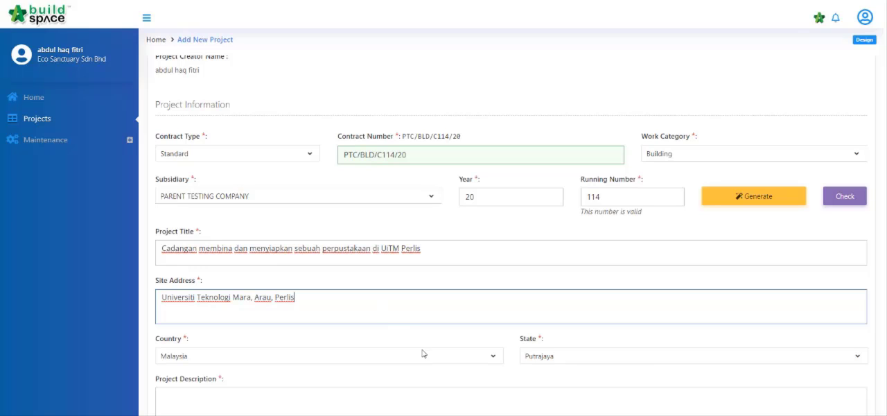
left_click(645, 359)
scroll(630, 338, "down", 2)
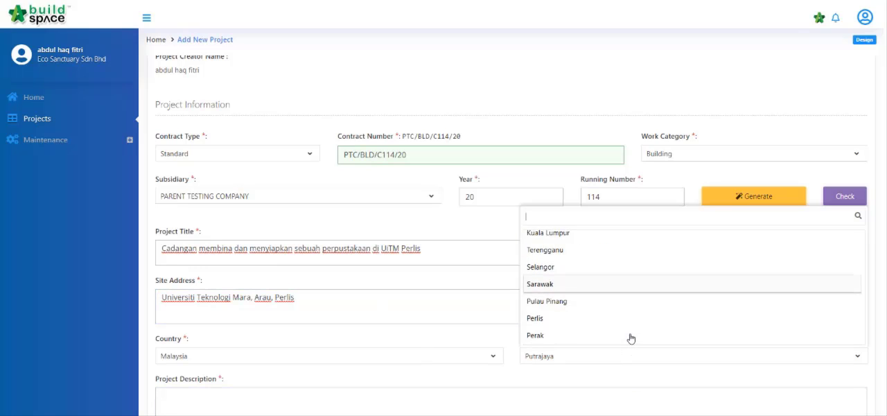
left_click(615, 261)
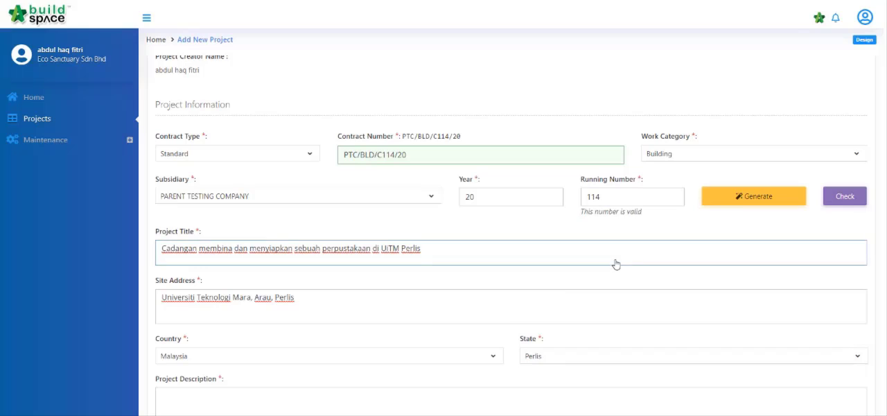
- Enter the project description "PTAR, Arau" and save the new project with the default templates
scroll(615, 263, "down", 5)
left_click(537, 239)
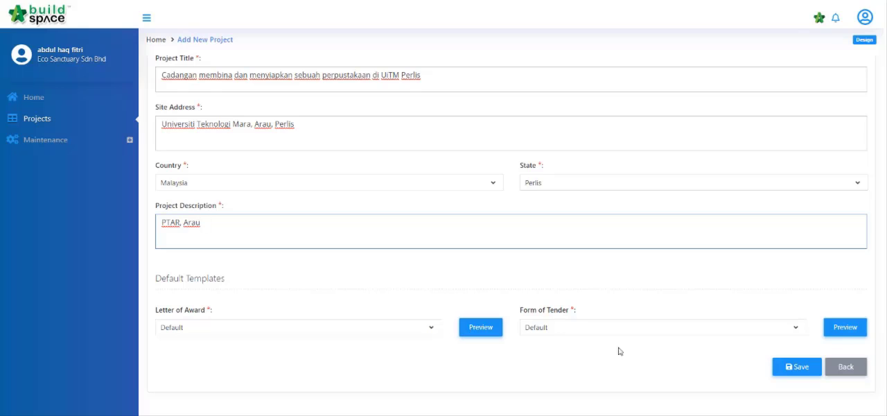
left_click(795, 366)
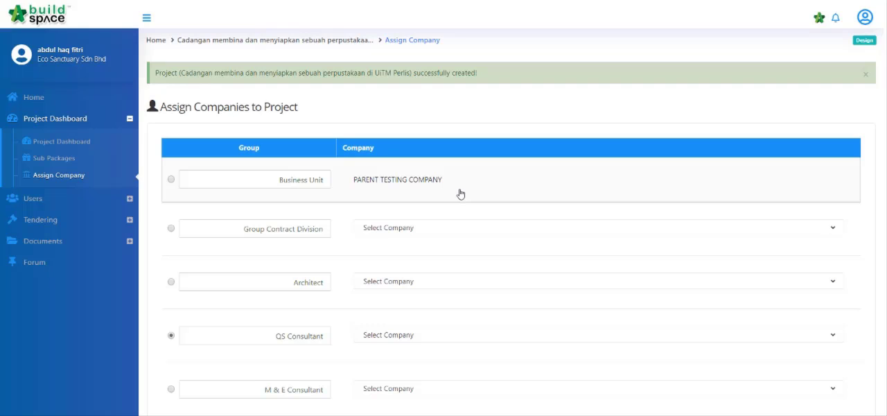
- Assign QS Consultant 1 Sdn Bhd as the project's QS Consultant and save the company assignment
left_click(442, 338)
scroll(443, 270, "down", 2)
scroll(443, 270, "down", 5)
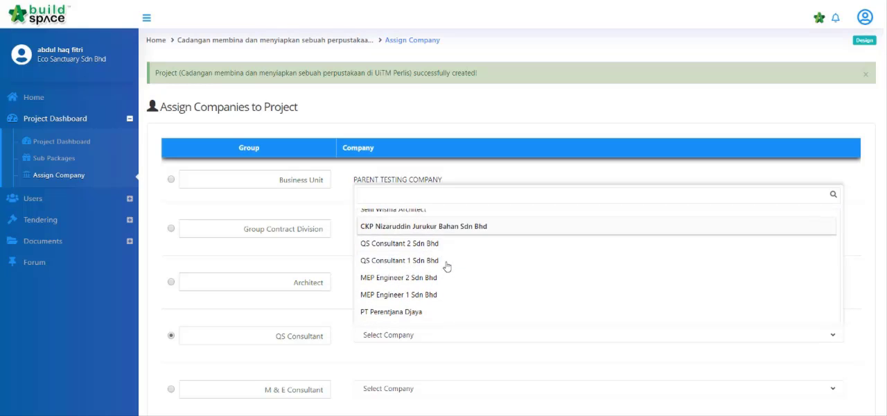
left_click(447, 259)
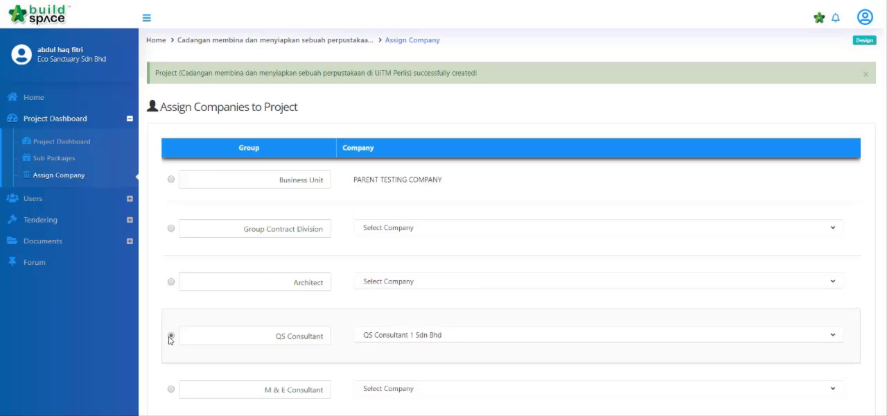
scroll(171, 337, "down", 5)
left_click(724, 346)
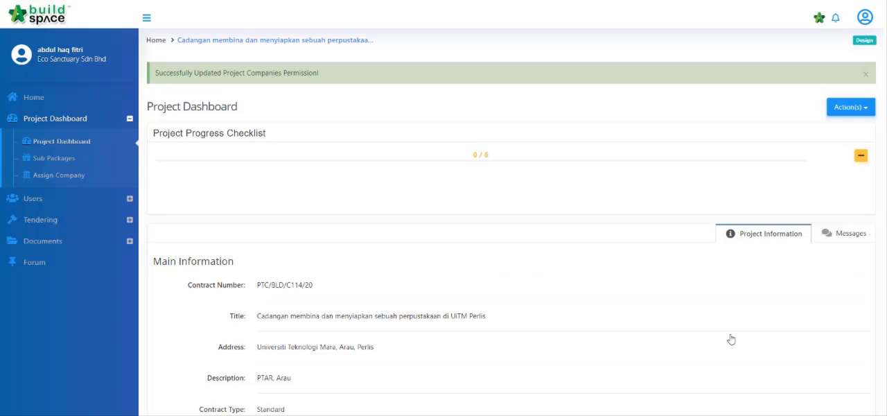
- Review the project progress checklist and open the project in the Project Builder
left_click(860, 156)
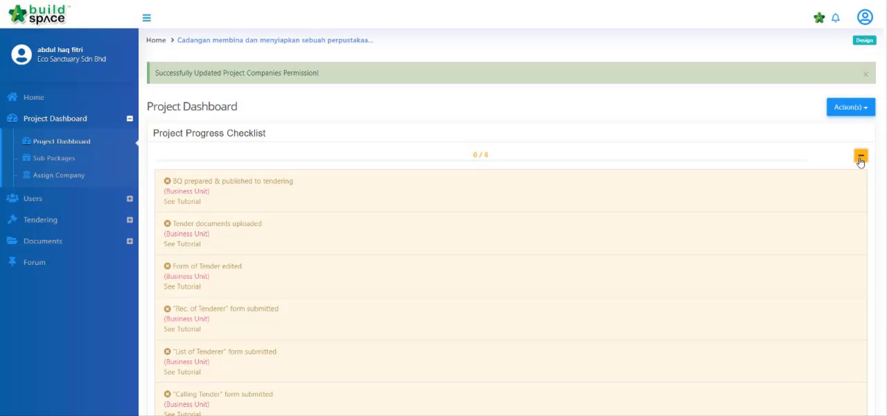
left_click(860, 157)
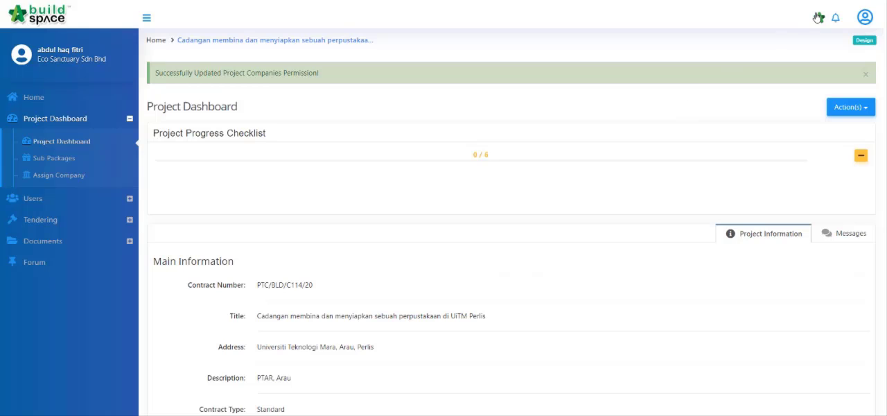
left_click(818, 20)
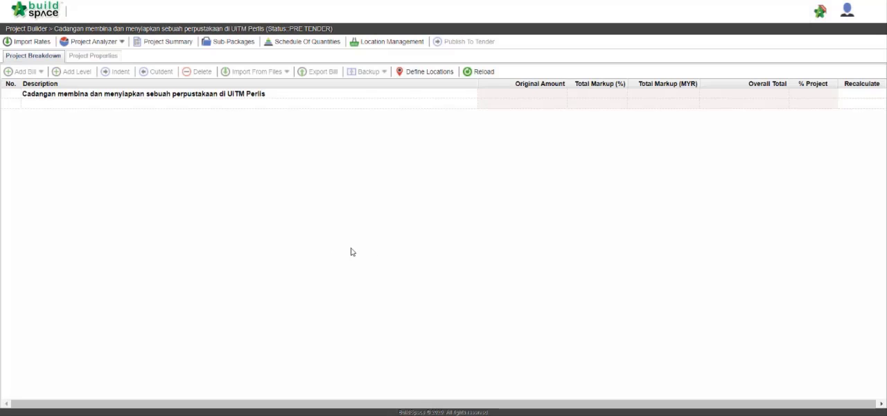
- Add a Standard bill named "Bill 1 Main Building" to the project breakdown and save it
left_click(75, 104)
left_click(25, 72)
left_click(57, 93)
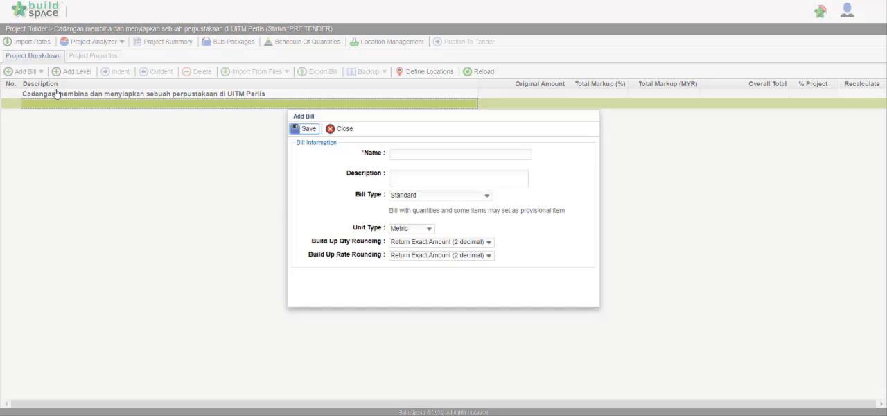
left_click(445, 158)
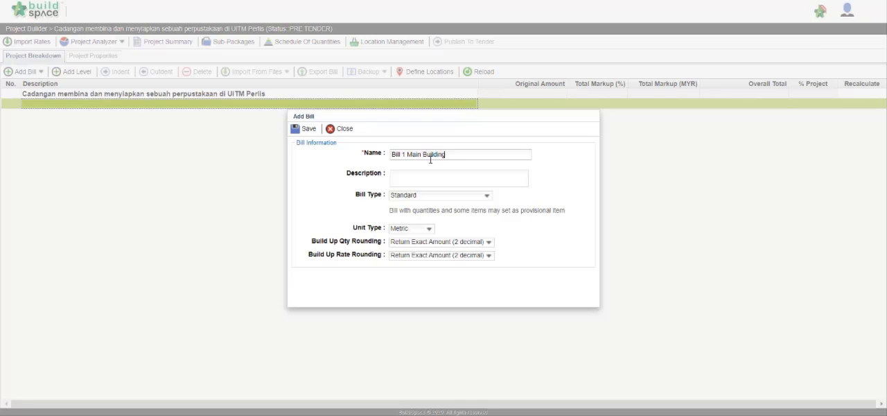
left_click(304, 130)
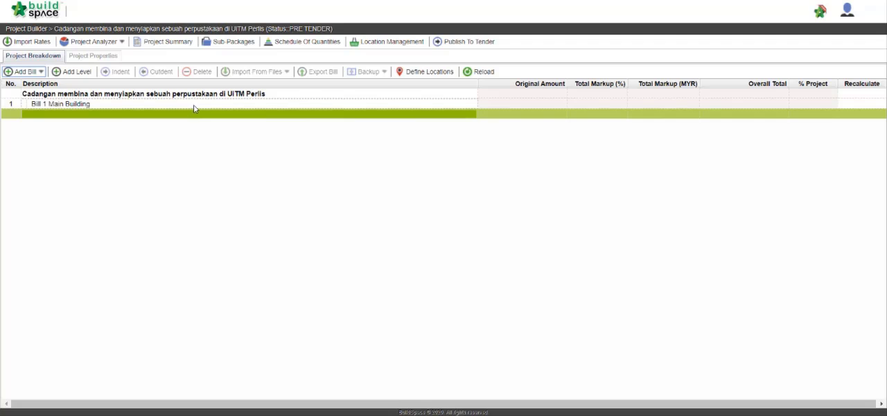
- Switch to the Excel bill of quantities and delete rows 1 to 8 above the WORK BELOW GROUND FLOOR LEVEL heading on sheet 3.1
left_click(194, 104)
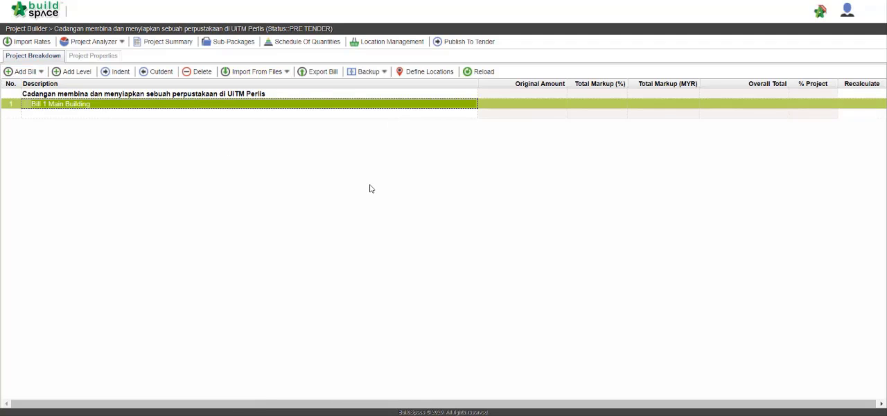
key("alt+Tab")
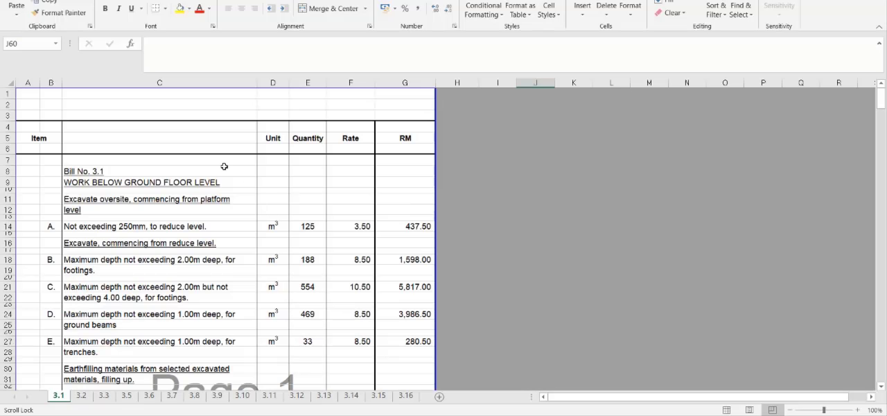
scroll(223, 170, "down", 1)
scroll(223, 184, "down", 4)
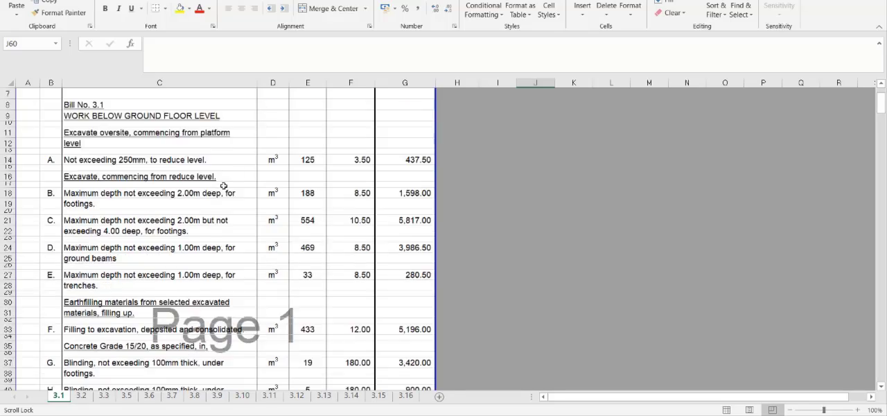
scroll(217, 191, "down", 14)
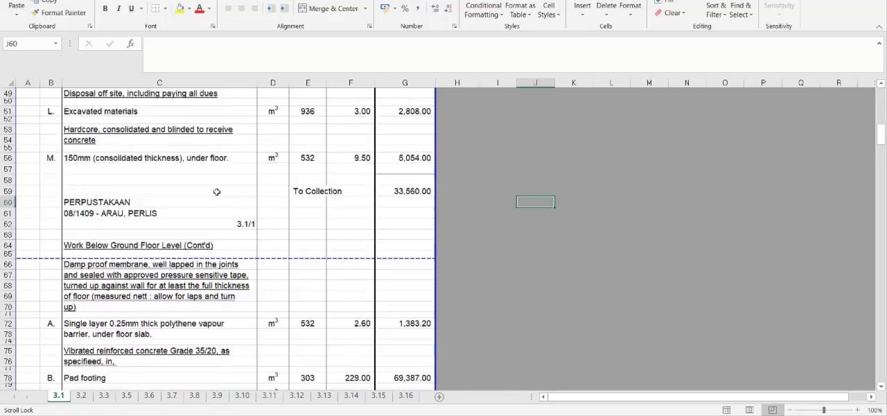
scroll(218, 196, "up", 19)
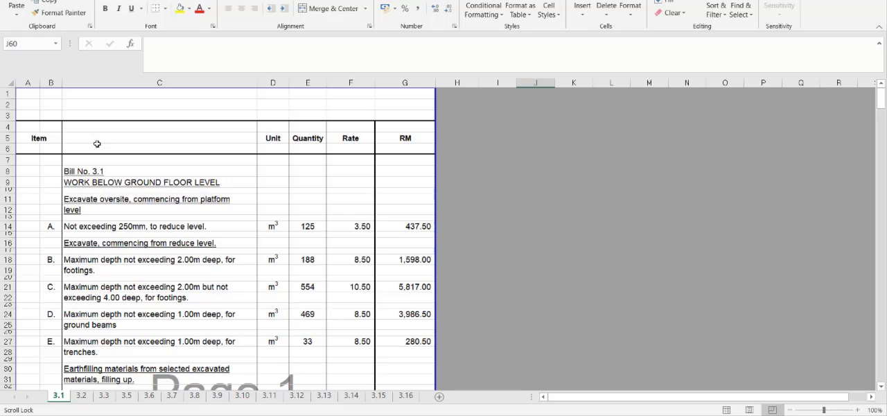
left_click_drag(8, 93, 8, 175)
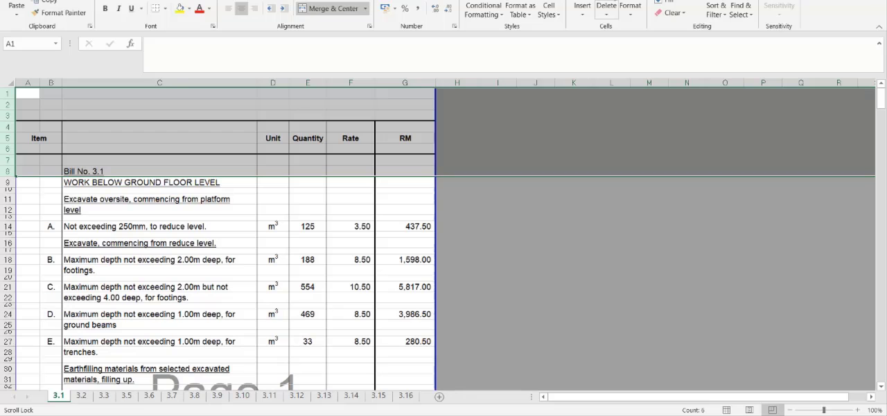
left_click(606, 8)
left_click(567, 235)
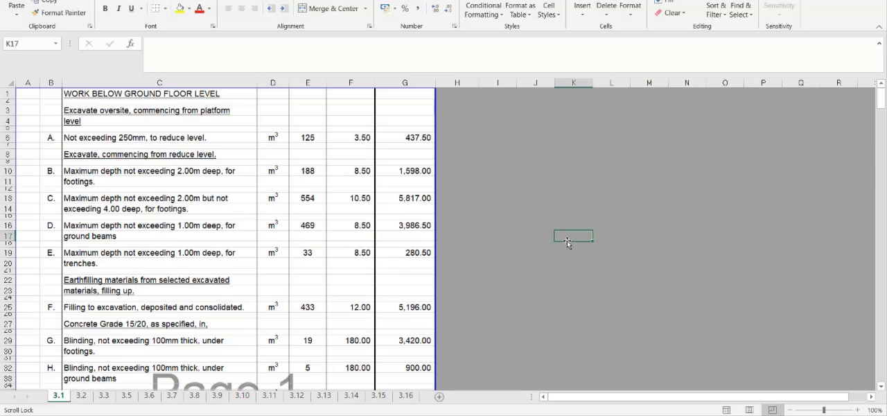
- Delete rows 50 to 56 holding the first page's collection total, footer and continued heading on sheet 3.1
scroll(184, 221, "down", 11)
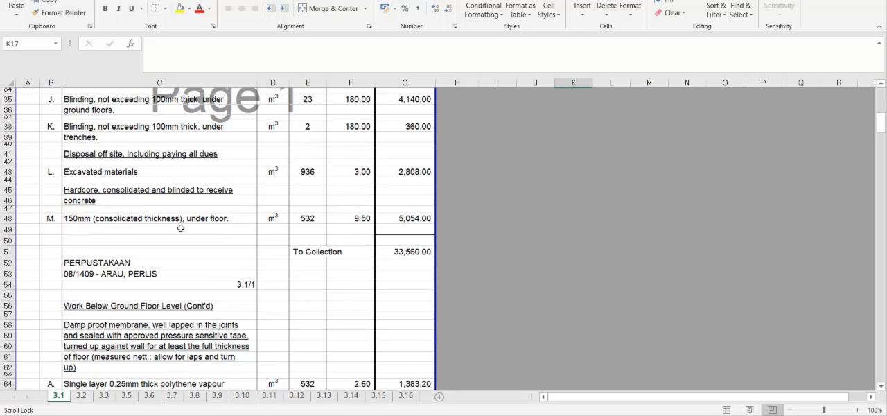
scroll(180, 228, "down", 1)
left_click_drag(7, 212, 7, 279)
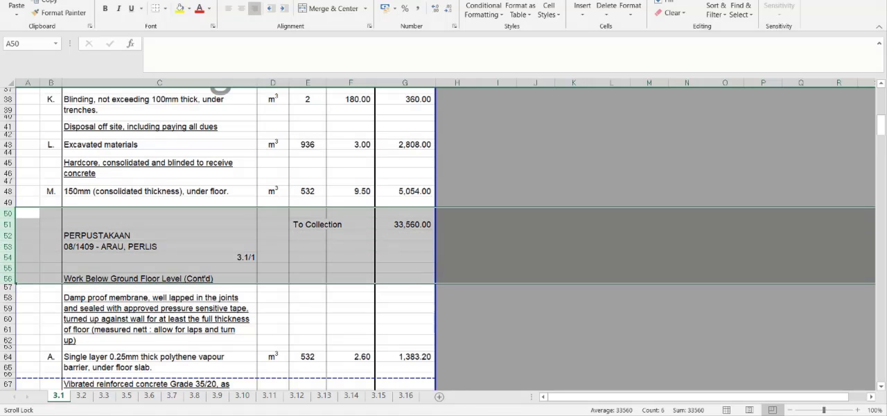
left_click(606, 7)
left_click(555, 177)
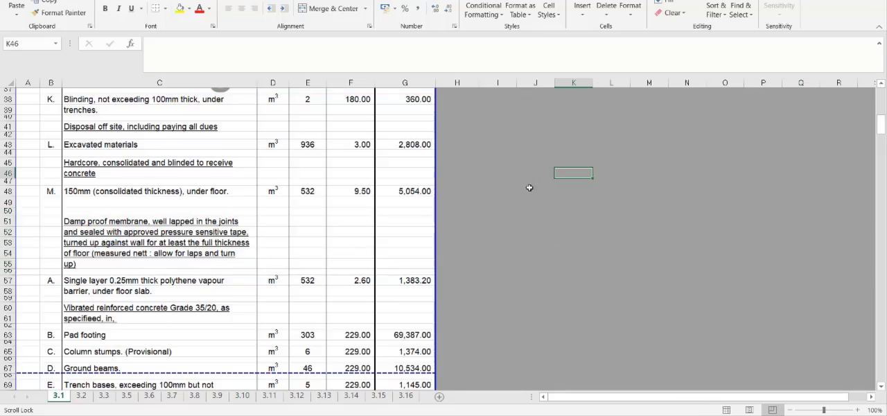
- Delete rows 323 to 380 containing the final To Collection line, page footers and collection page at the end of sheet 3.1
scroll(229, 202, "down", 14)
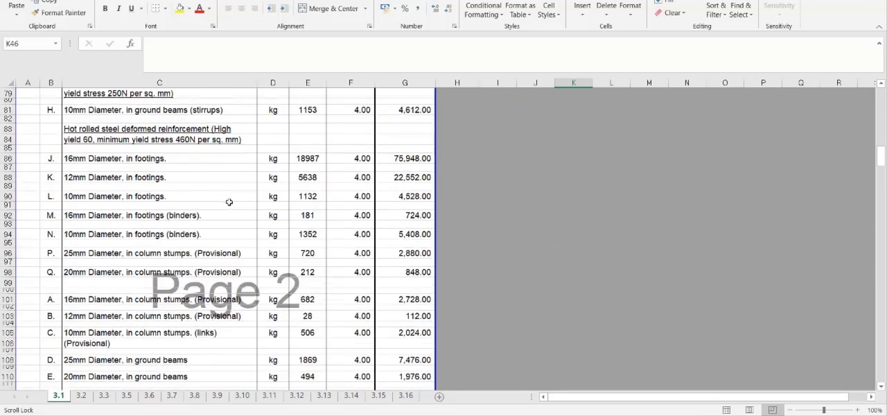
scroll(228, 202, "down", 20)
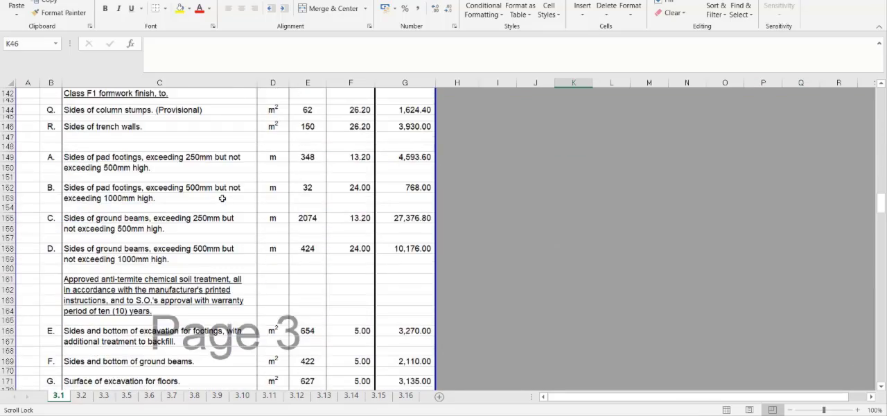
scroll(223, 198, "down", 17)
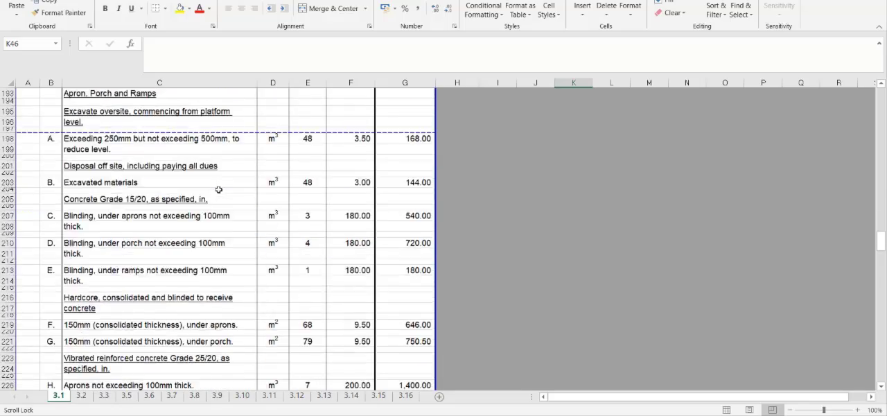
scroll(218, 189, "down", 20)
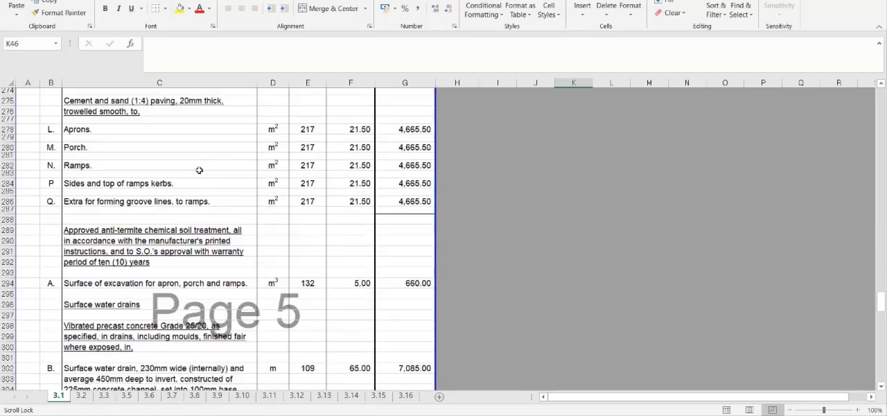
scroll(199, 169, "down", 13)
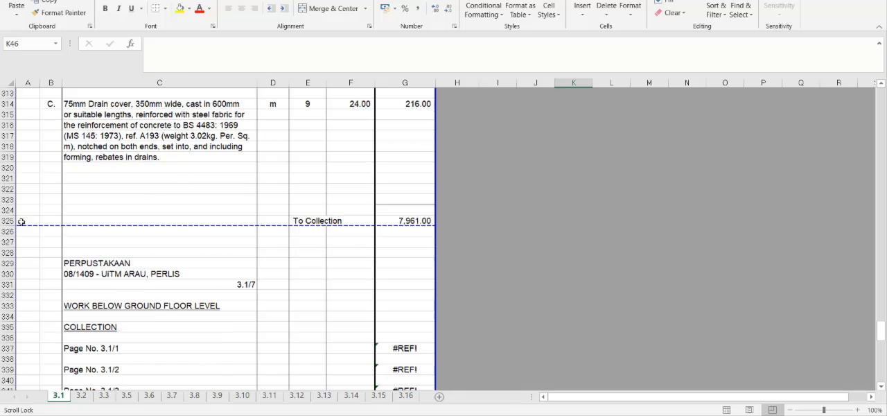
left_click_drag(8, 200, 16, 330)
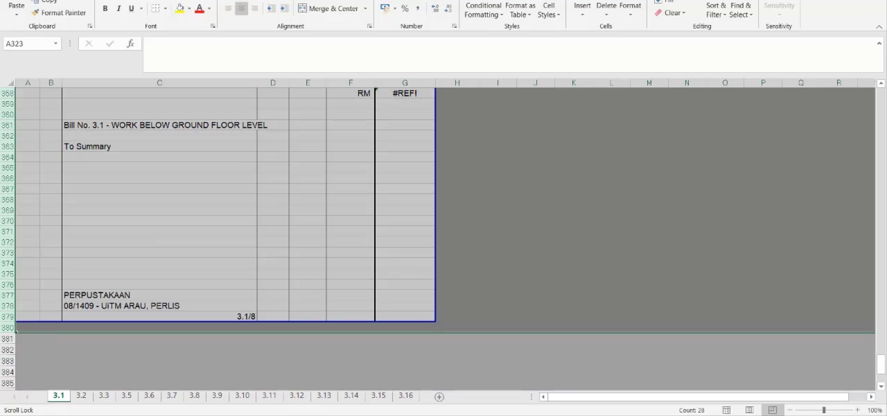
left_click(607, 6)
left_click(525, 180)
- Check which columns from C to G hold the description, unit, quantity, rate and amount on sheet 3.1
scroll(421, 211, "up", 6)
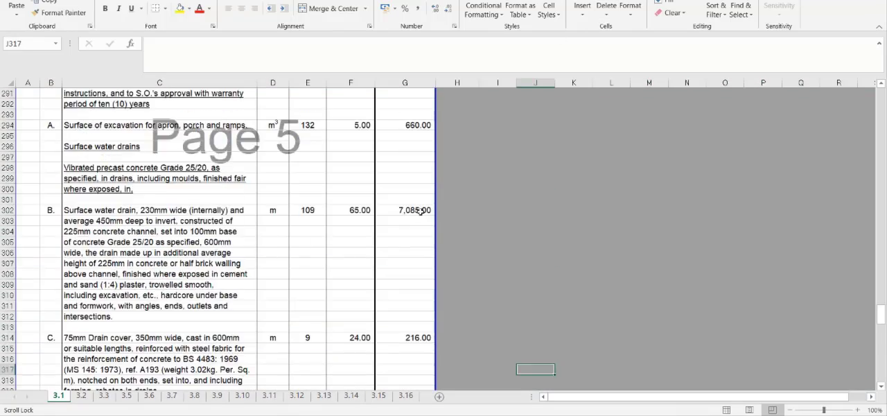
scroll(421, 211, "up", 20)
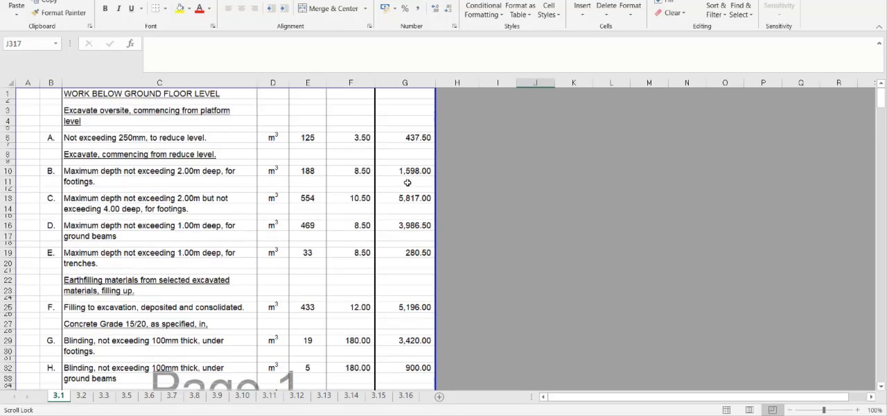
left_click(241, 83)
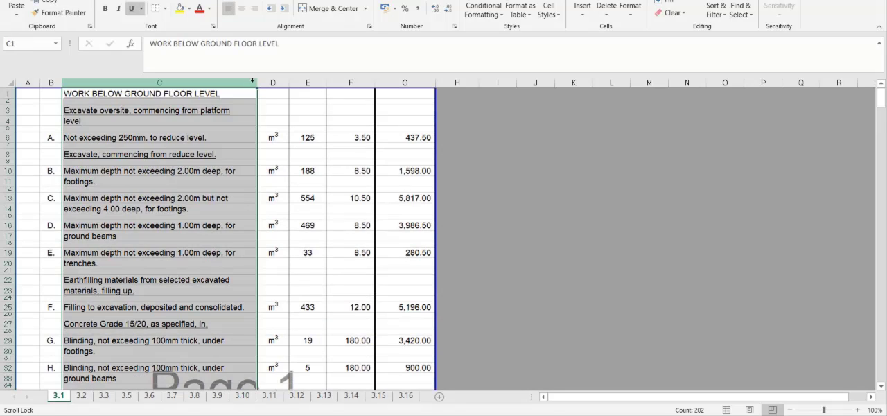
left_click(274, 82)
left_click(307, 83)
left_click(351, 83)
left_click(398, 85)
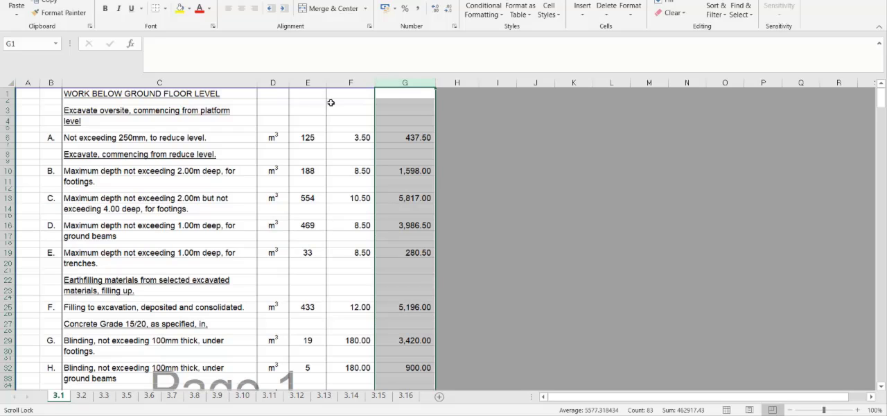
- Switch back to BuildSpace and load "Sample Excel BQ_26102014 edited 1.xls" as the Excel import file for Bill 1 Main Building
left_click(81, 414)
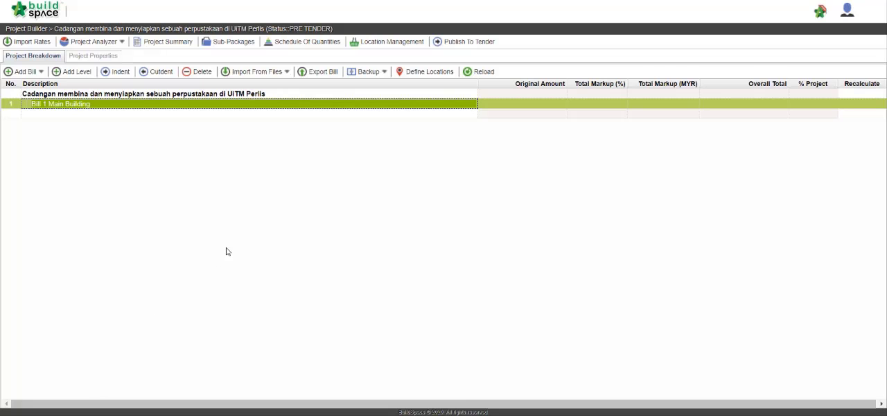
left_click(272, 78)
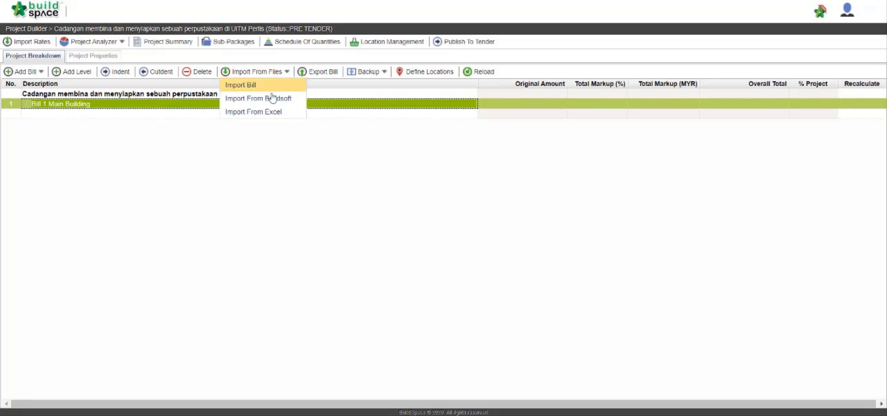
left_click(273, 111)
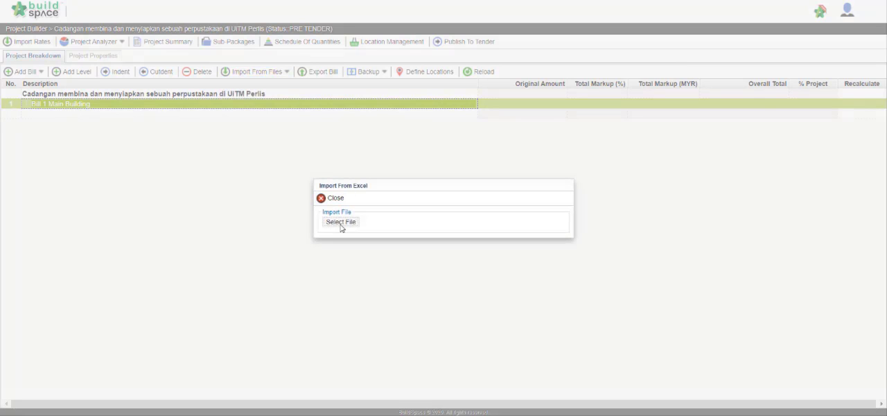
left_click(340, 224)
left_click(230, 170)
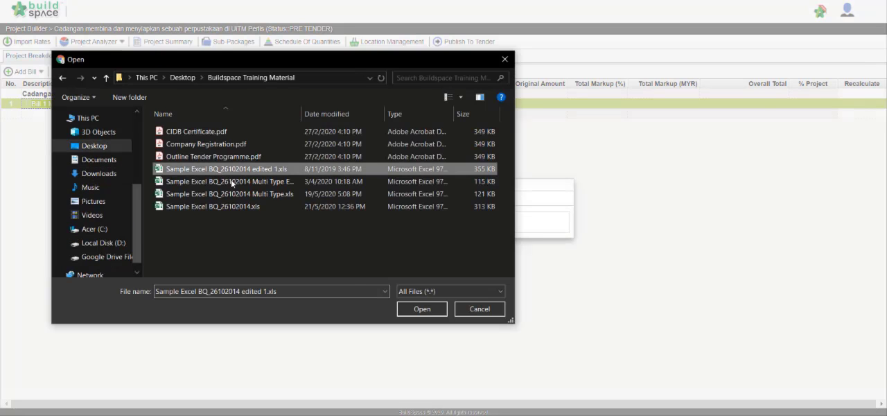
left_click(418, 311)
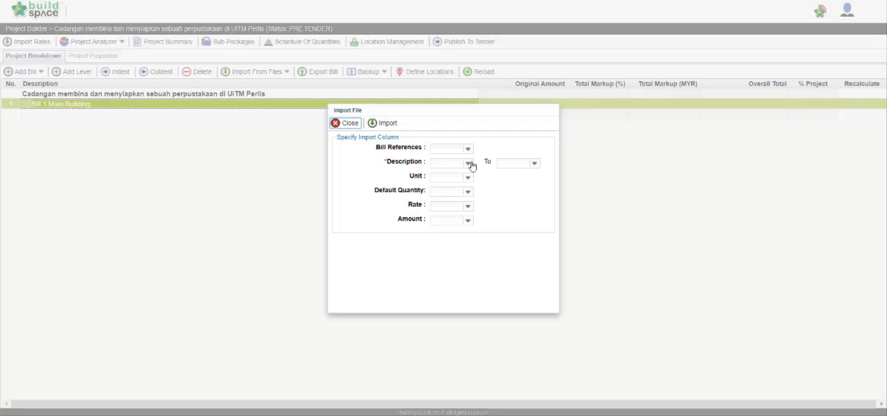
- Map the import columns as Description C to C, Unit D, Default Quantity E and Rate F, and read in the file
left_click(471, 162)
left_click(466, 192)
left_click(534, 164)
left_click(530, 192)
left_click(467, 179)
left_click(467, 208)
left_click(466, 192)
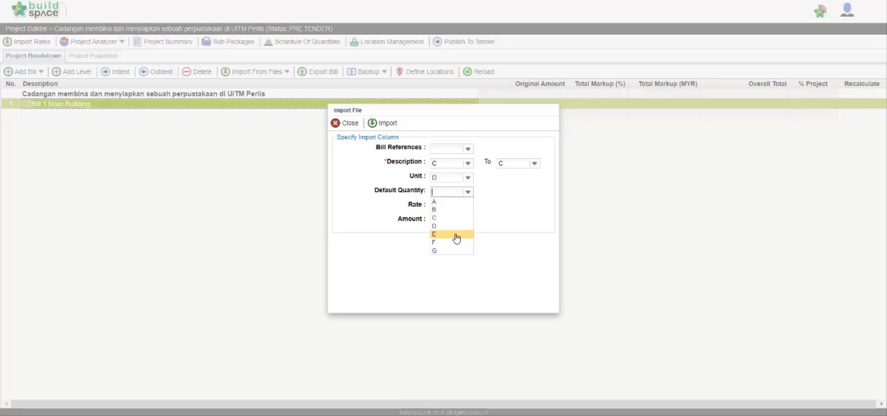
left_click(455, 235)
left_click(469, 205)
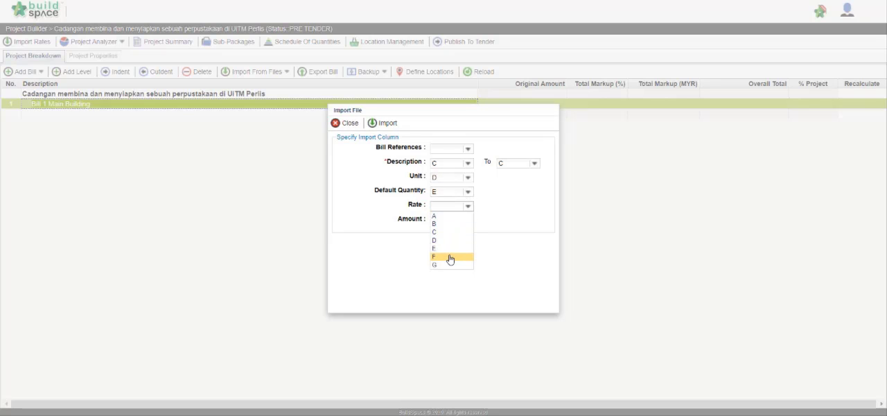
left_click(450, 256)
left_click(385, 124)
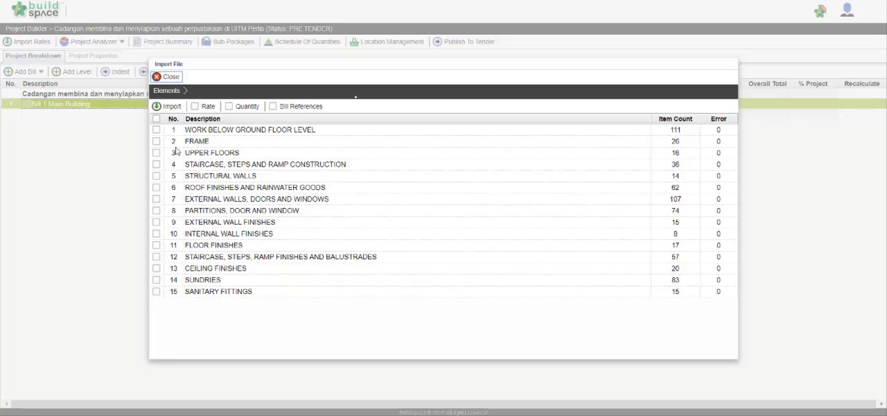
- Import all listed elements into the bill with their rates and quantities included
left_click(156, 119)
left_click(195, 106)
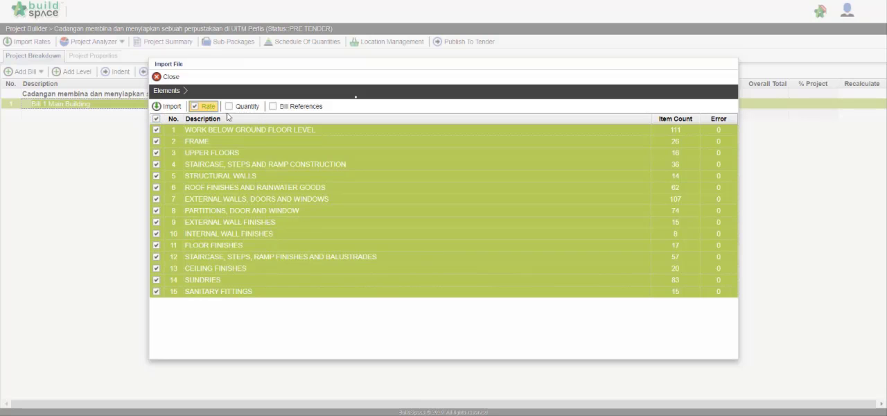
left_click(229, 106)
left_click(170, 108)
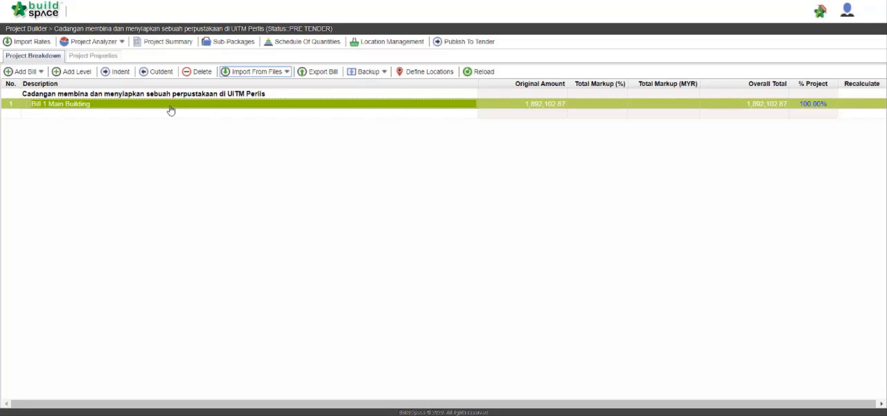
- Open Bill 1 Main Building and view the items of its FRAME element
left_click(170, 109)
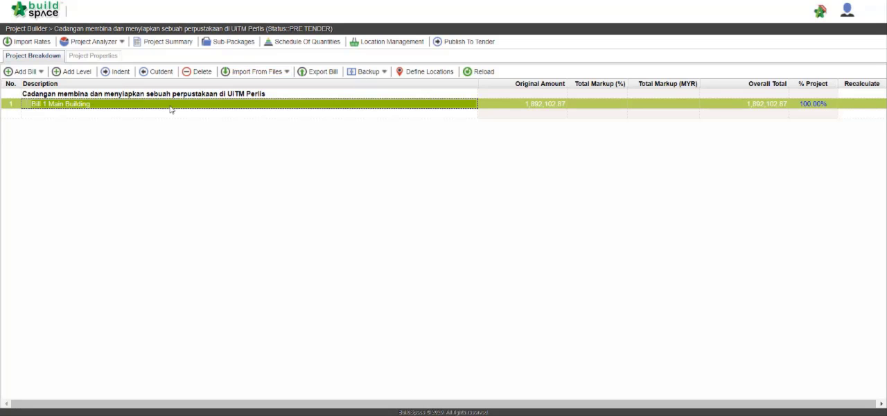
double_click(170, 105)
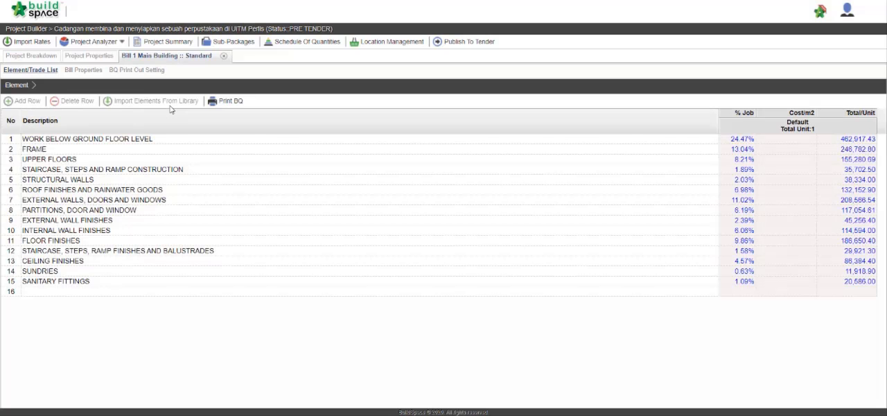
double_click(163, 149)
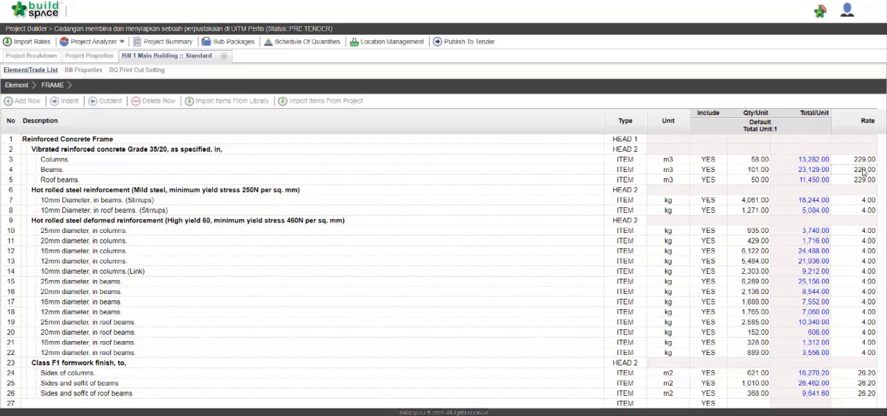
- Return to the element list of Bill 1 Main Building, print the whole BQ and look through the generated pages
left_click(27, 85)
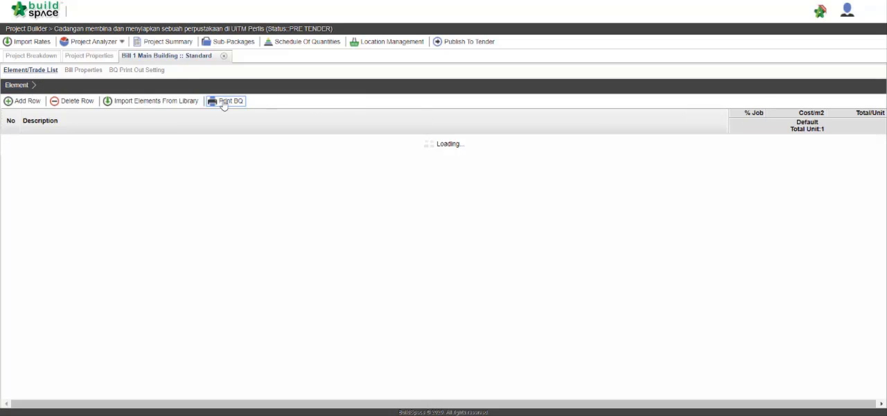
left_click(224, 102)
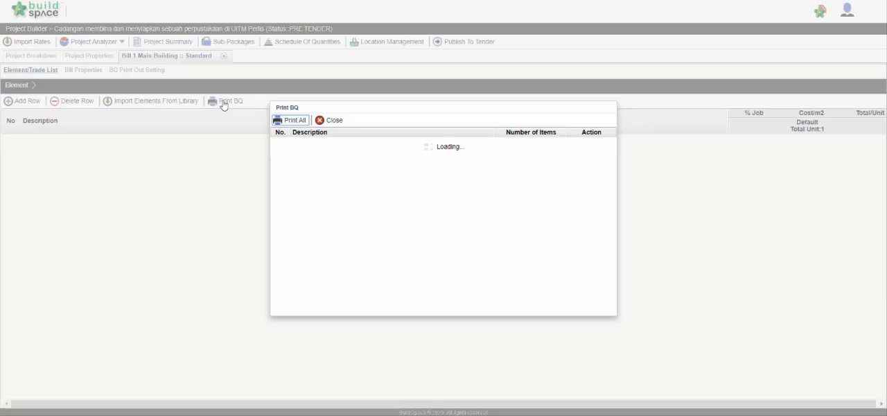
left_click(302, 124)
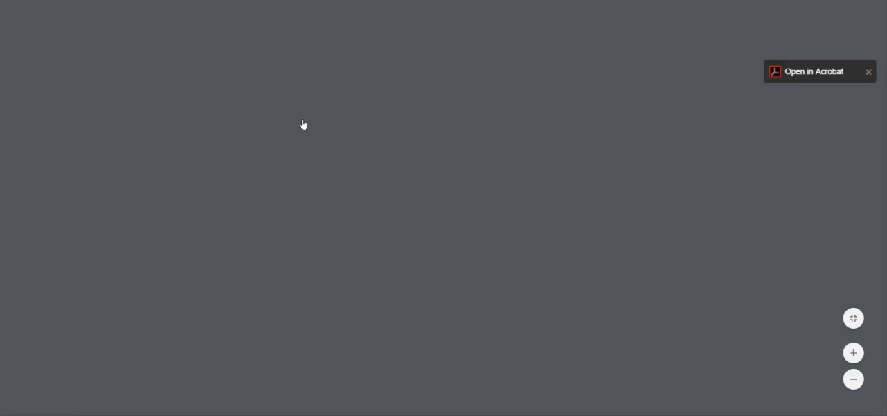
scroll(360, 150, "down", 15)
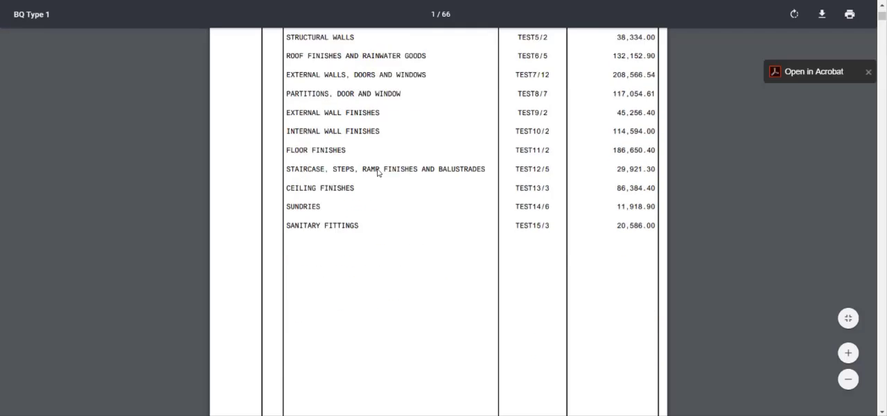
scroll(386, 182, "down", 20)
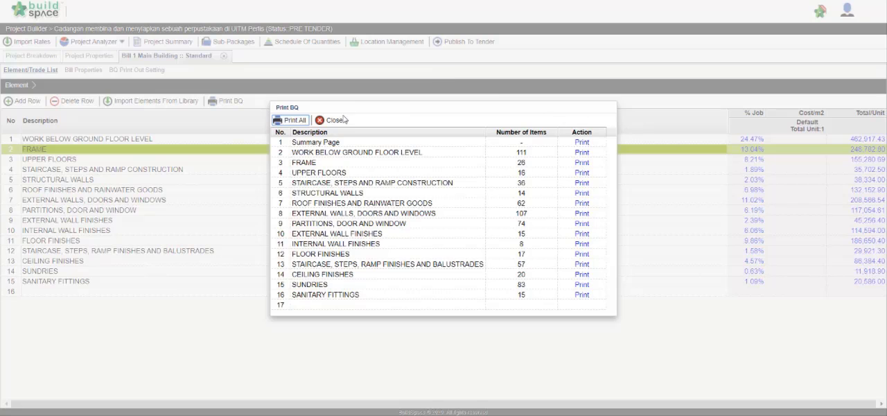
left_click(335, 120)
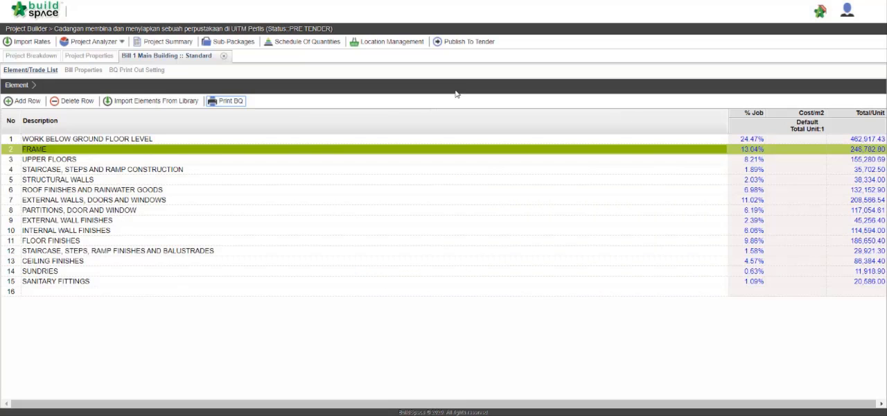
- Publish the project to tender and confirm the irreversible action
left_click(466, 43)
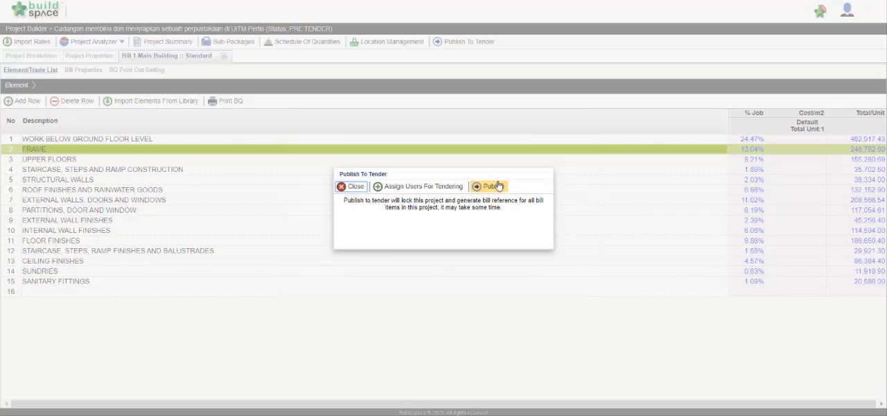
left_click(498, 185)
left_click(475, 232)
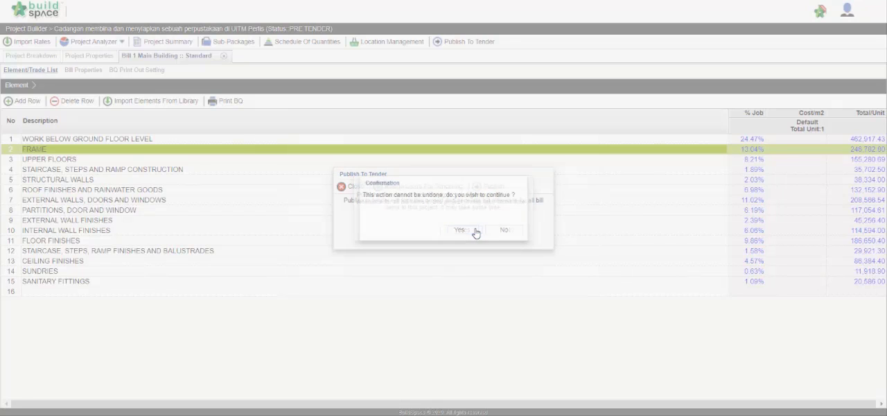
left_click(476, 232)
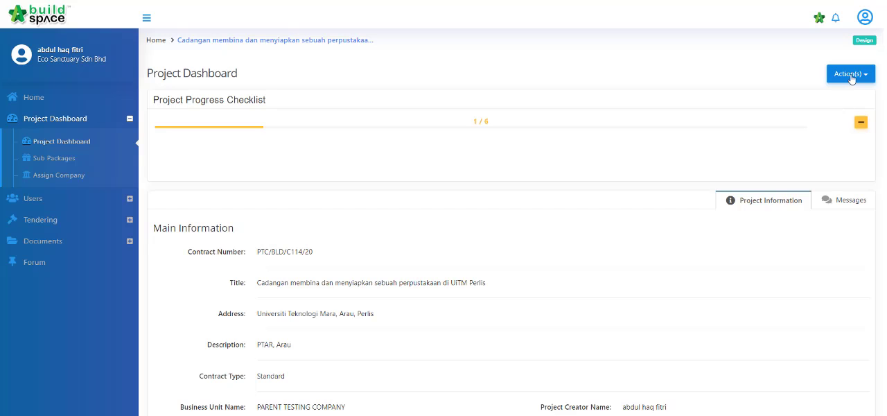
- Start Skip to Post Contract from the project dashboard, filter contractors by "buildspace" and select Buildspace Contractor 7
left_click(852, 75)
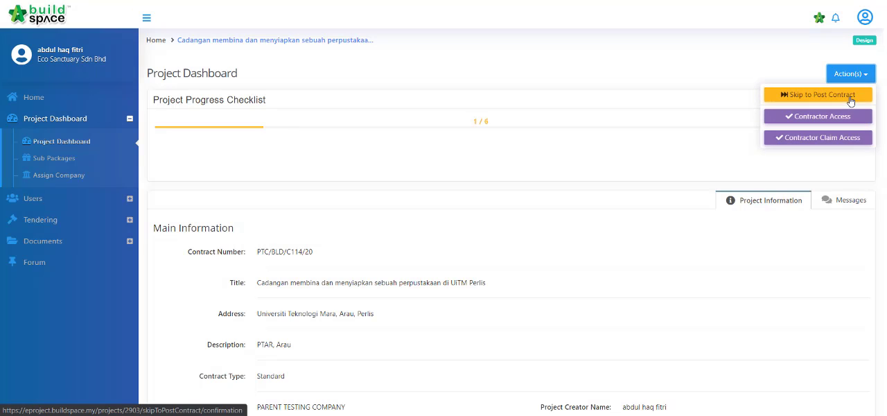
left_click(851, 101)
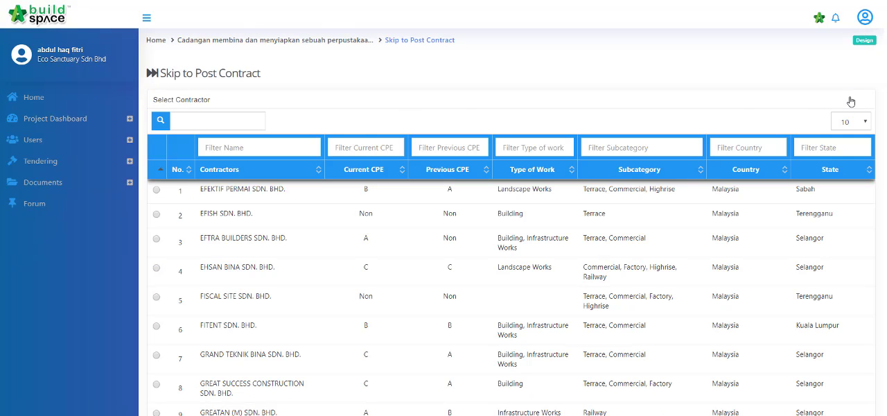
left_click(266, 151)
type("buildspace")
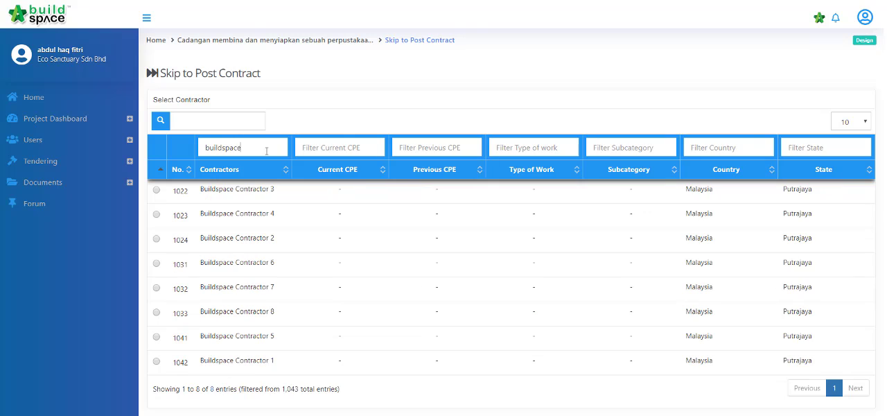
left_click(157, 288)
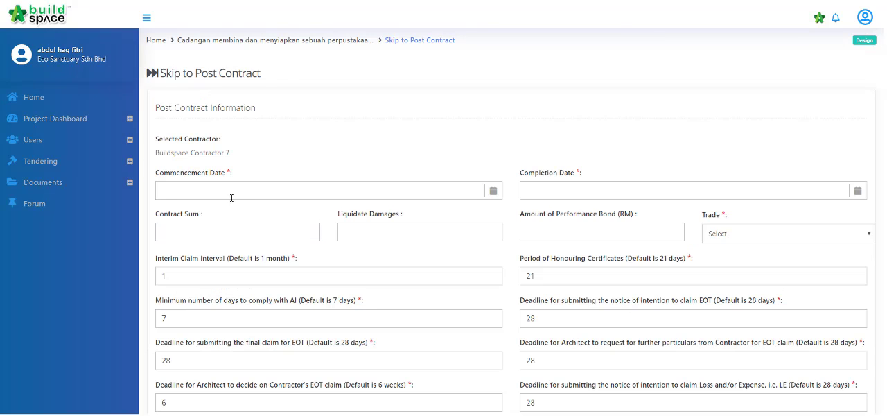
- Set the commencement date to 10-Jun-2020, leaving the contract sum and liquidate damages empty
left_click(233, 193)
left_click(273, 210)
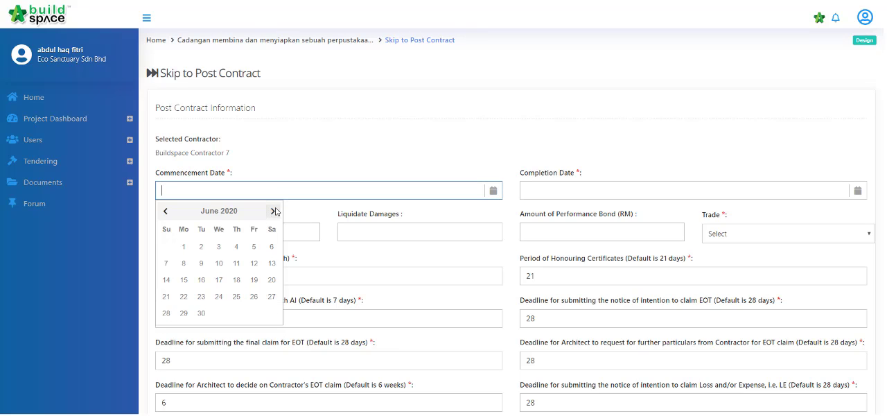
left_click(219, 264)
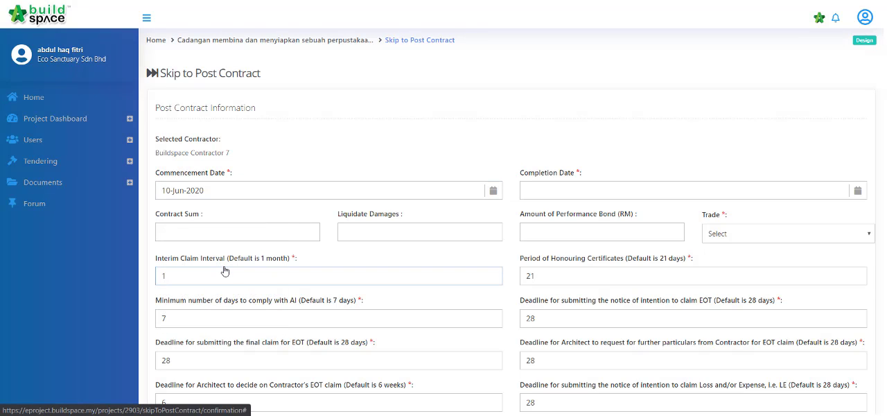
left_click(300, 233)
left_click(369, 235)
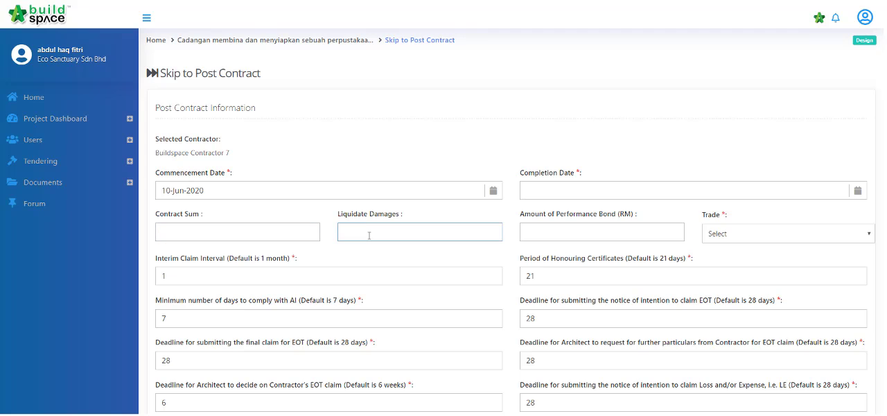
- Set the completion date to 27-Aug-2020 and the trade to Main Contractor
left_click(524, 189)
left_click(638, 211)
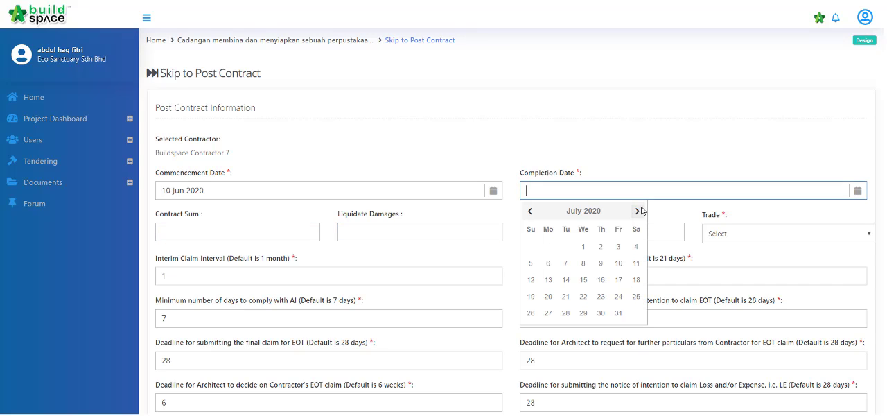
left_click(637, 210)
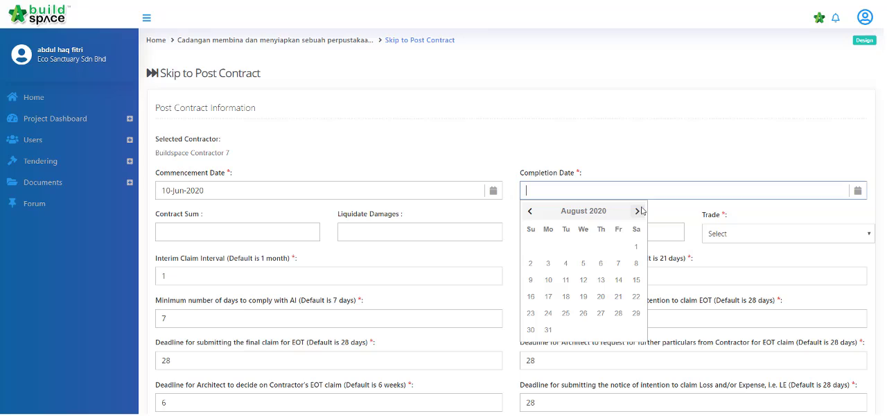
left_click(601, 313)
left_click(730, 238)
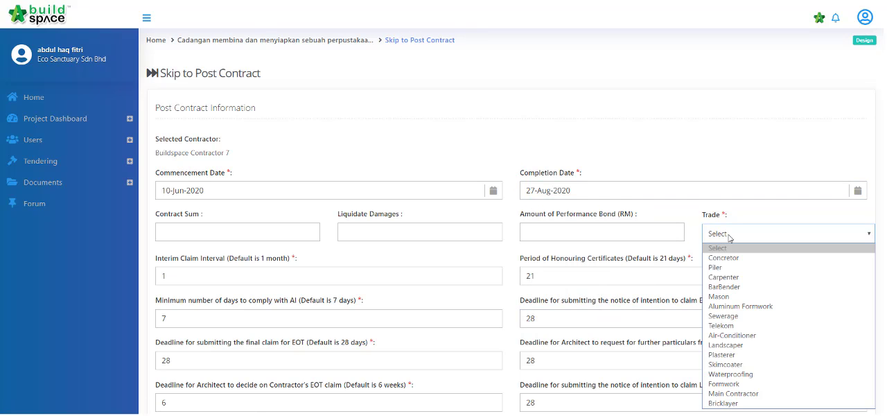
left_click(744, 394)
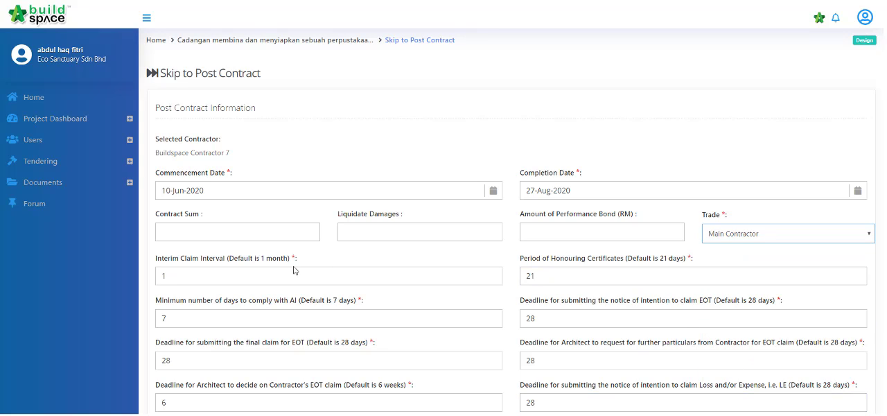
- Review the claim, deadline, retention and labour rate fields, keep their defaults and submit the project to post contract
left_click(254, 283)
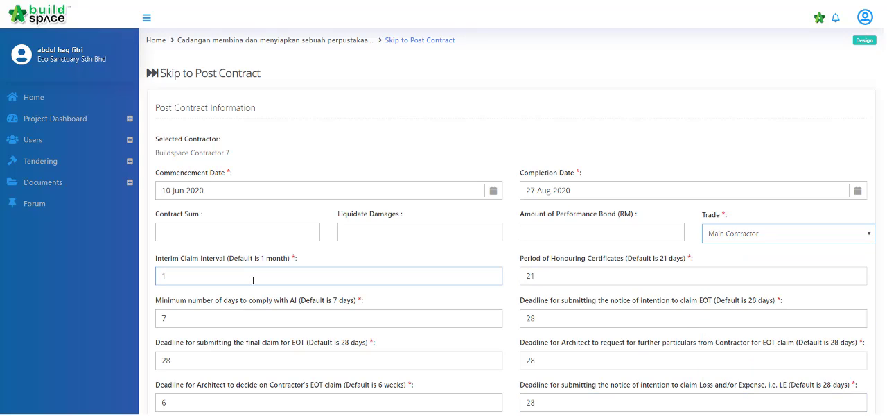
left_click(568, 278)
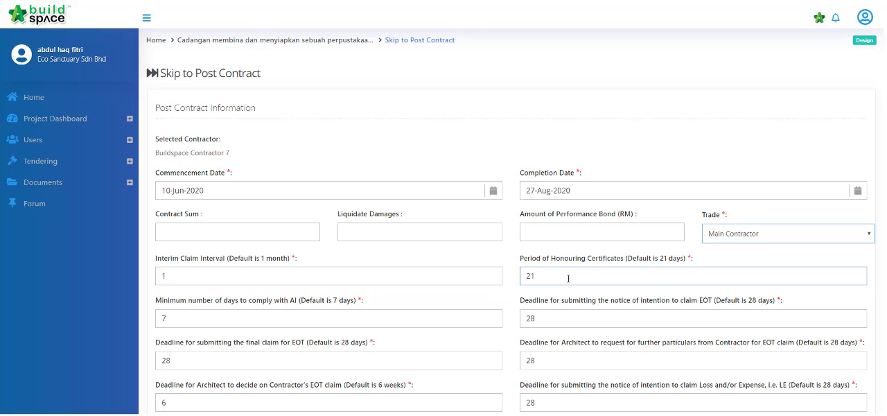
scroll(568, 278, "down", 3)
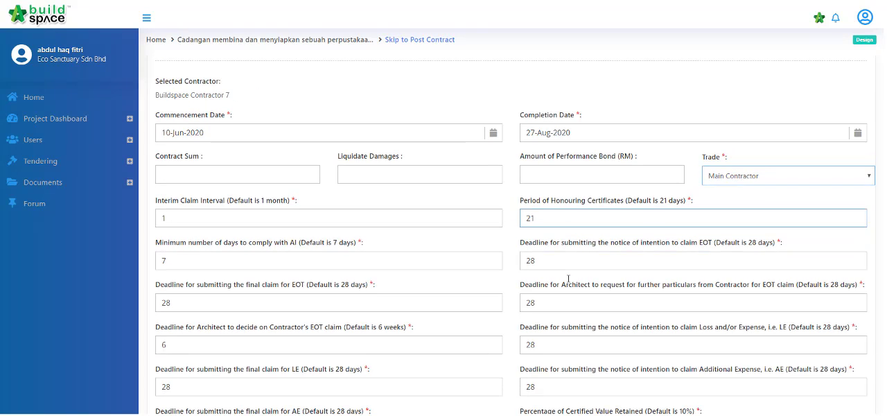
left_click(497, 281)
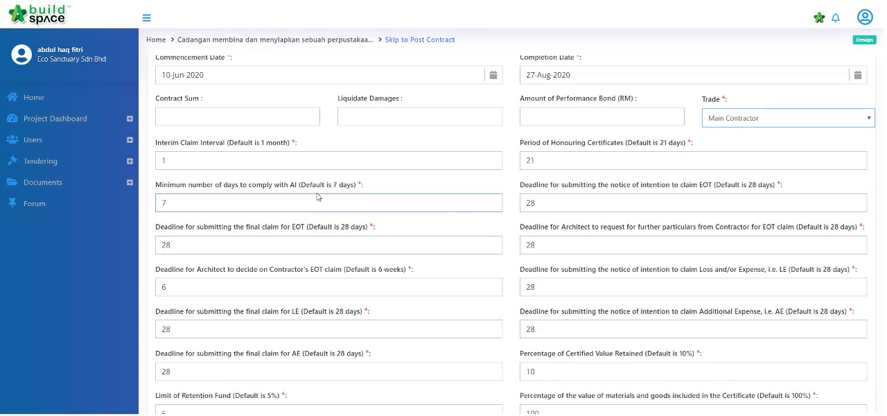
left_click(558, 286)
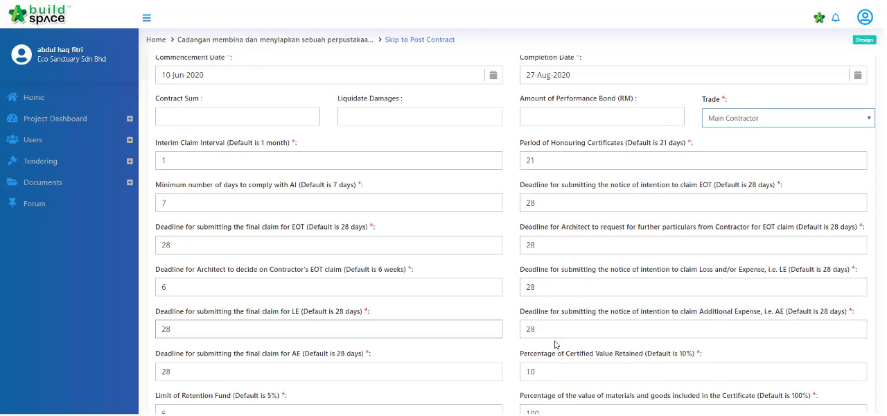
scroll(557, 344, "down", 6)
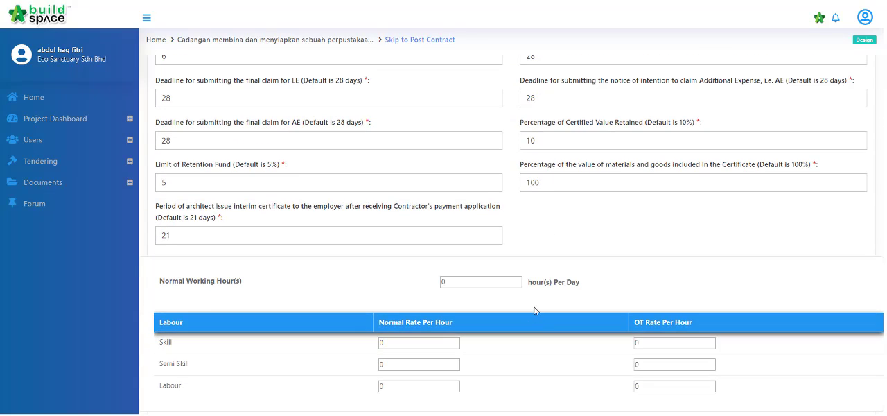
scroll(495, 295, "down", 2)
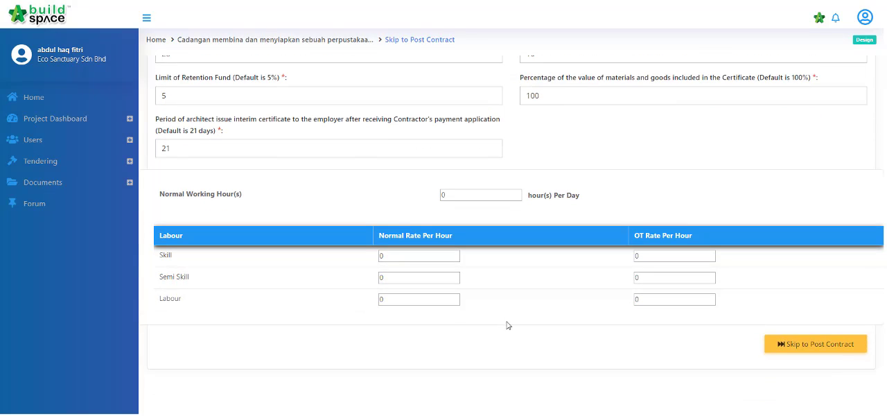
left_click(805, 348)
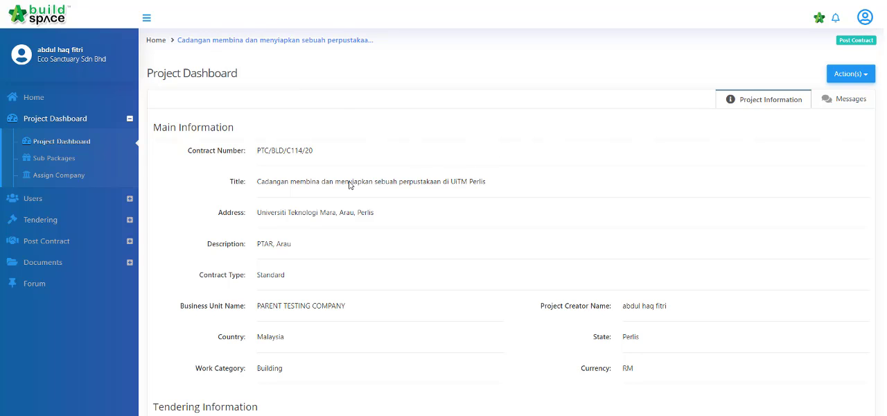
- Open the Contract Management user settings of the project and choose the Publish to Post Contract module
left_click(74, 197)
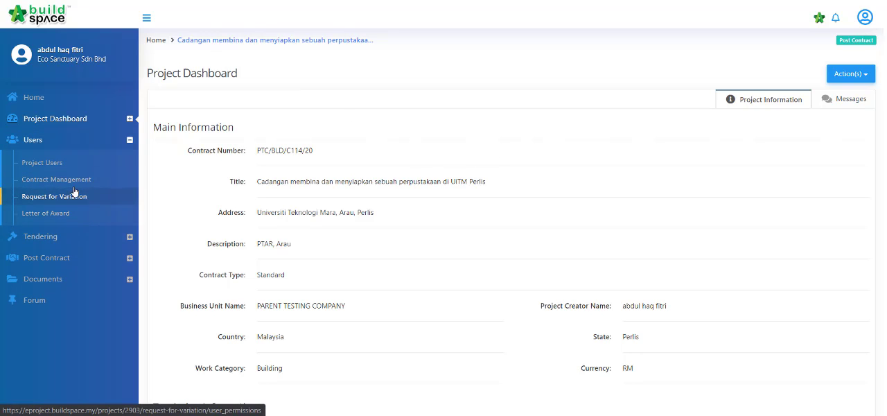
left_click(75, 183)
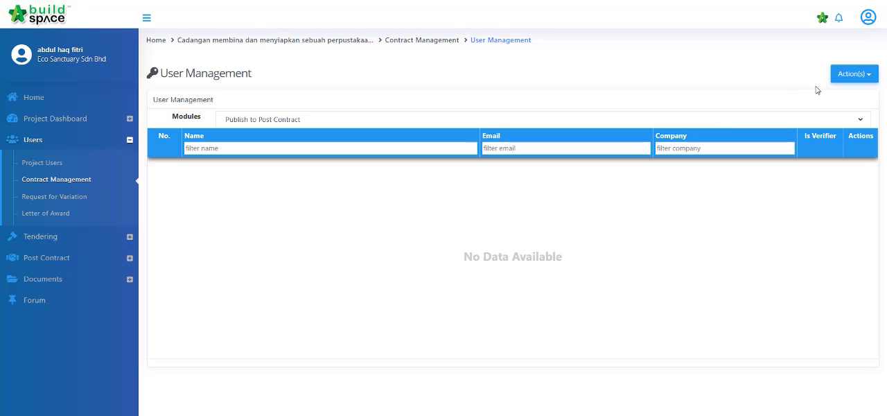
left_click(830, 120)
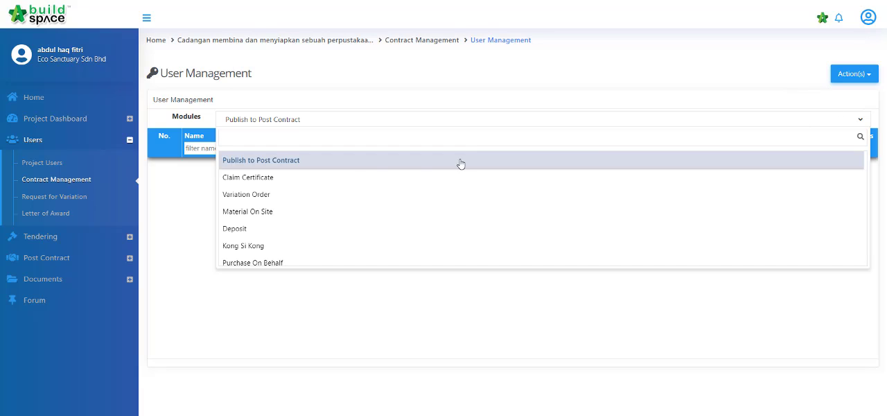
left_click(283, 160)
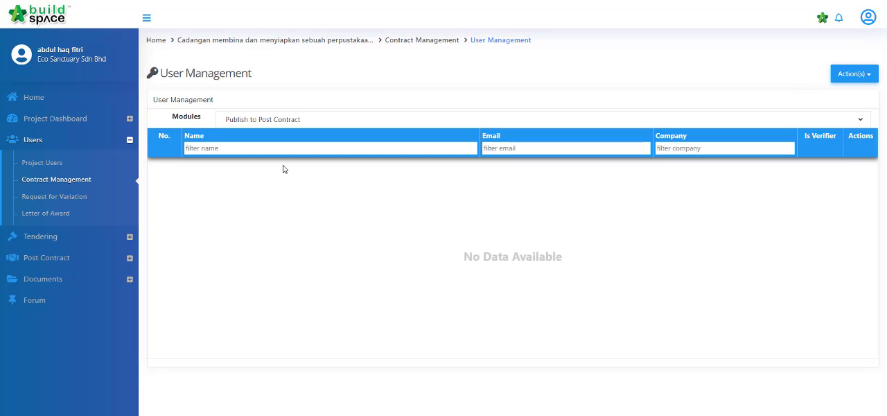
- Assign the project creator's account from Eco Sanctuary Sdn Bhd to the Publish to Post Contract module
left_click(852, 74)
left_click(845, 95)
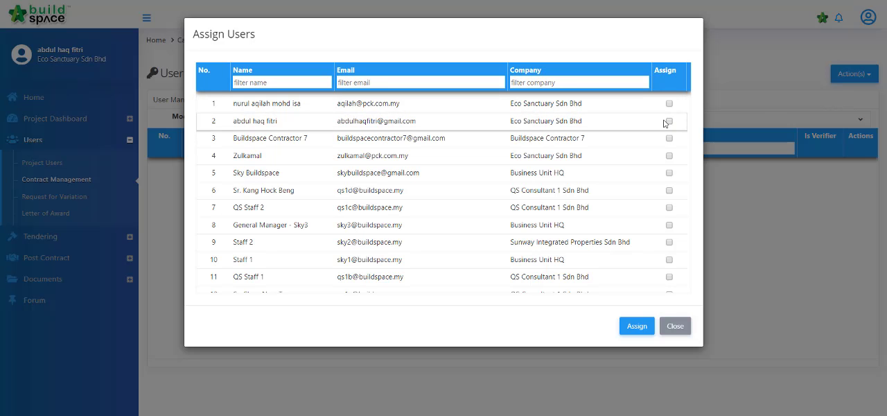
left_click(669, 120)
left_click(636, 326)
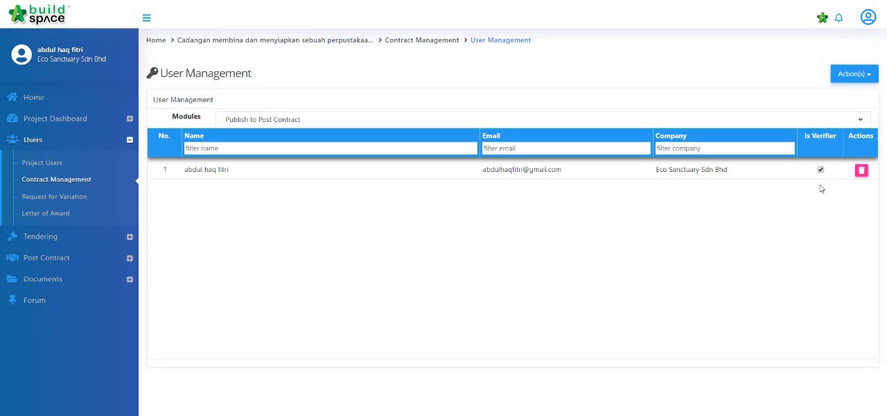
- Assign the project creator's account as verifier for the Publish to Post Contract module
left_click(855, 76)
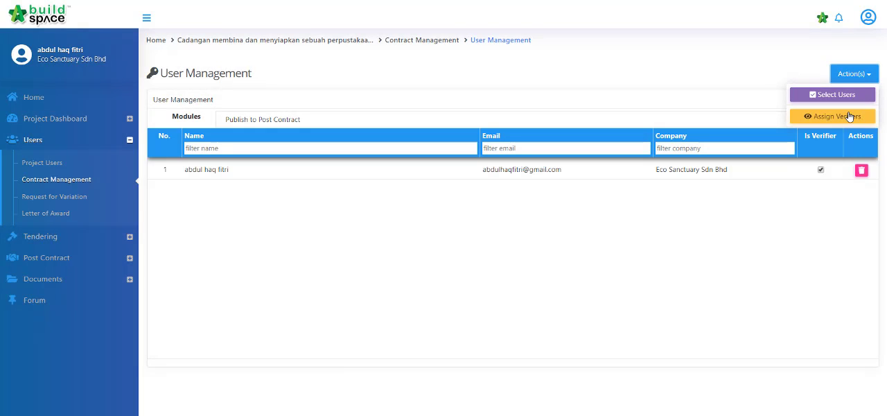
left_click(849, 117)
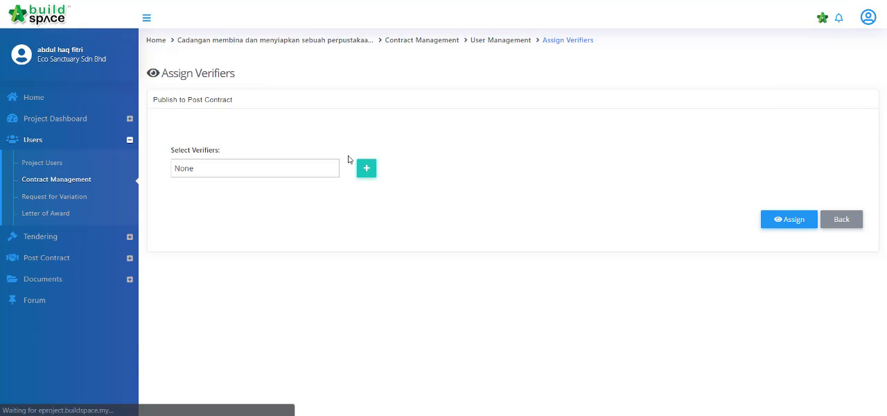
left_click(321, 172)
left_click(297, 193)
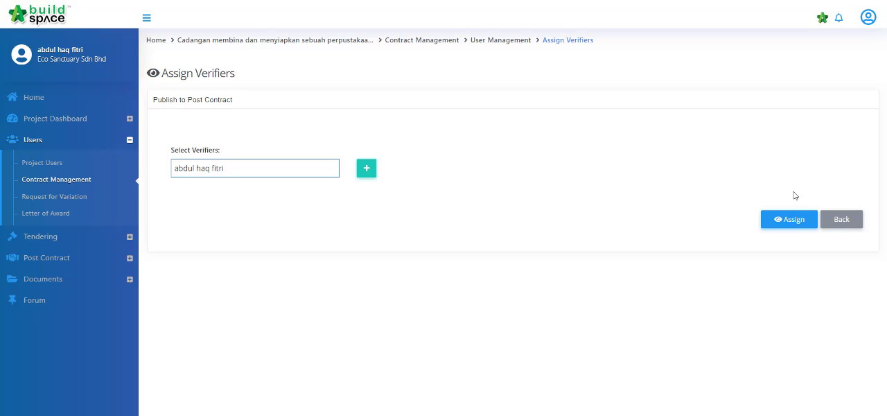
left_click(792, 219)
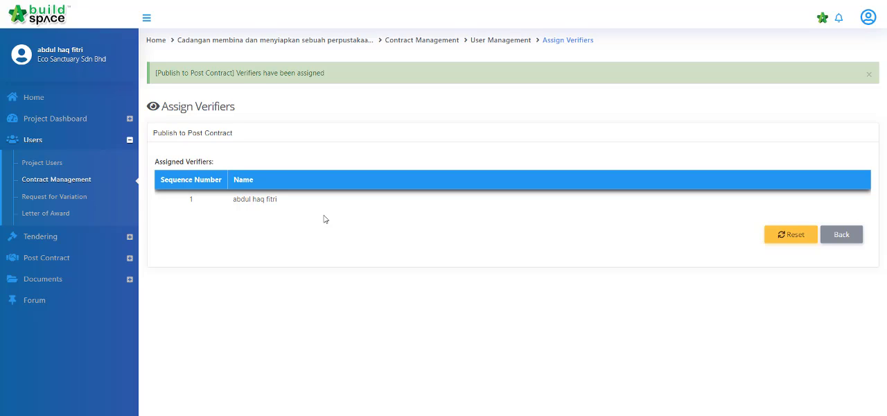
- Switch to the project's tendering view in BuildSpace and check the selected contractor in the tenderer settings
left_click(821, 19)
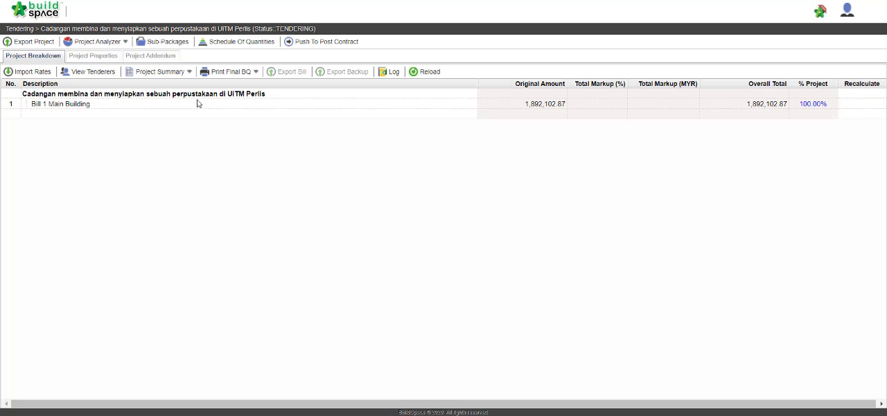
left_click(112, 72)
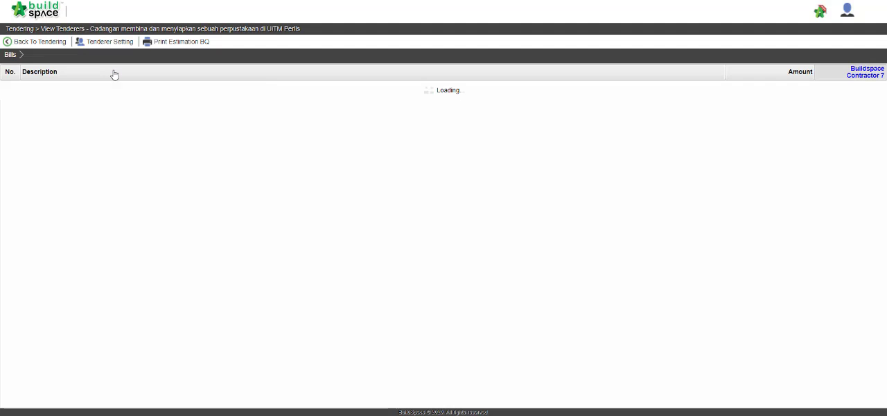
left_click(111, 43)
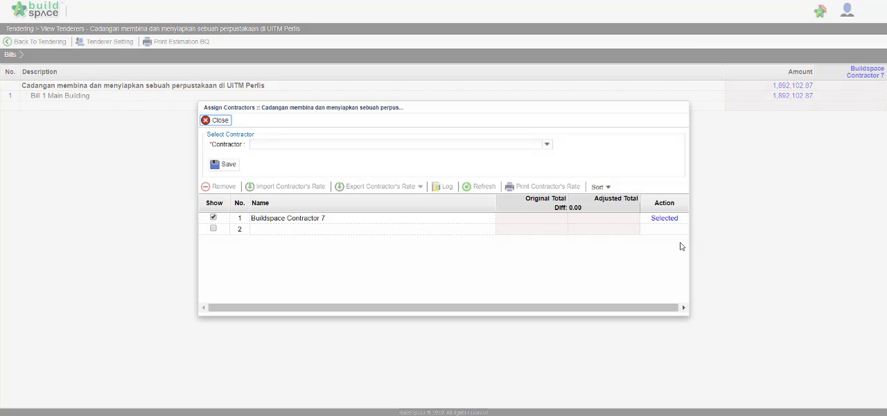
left_click(214, 122)
left_click(61, 43)
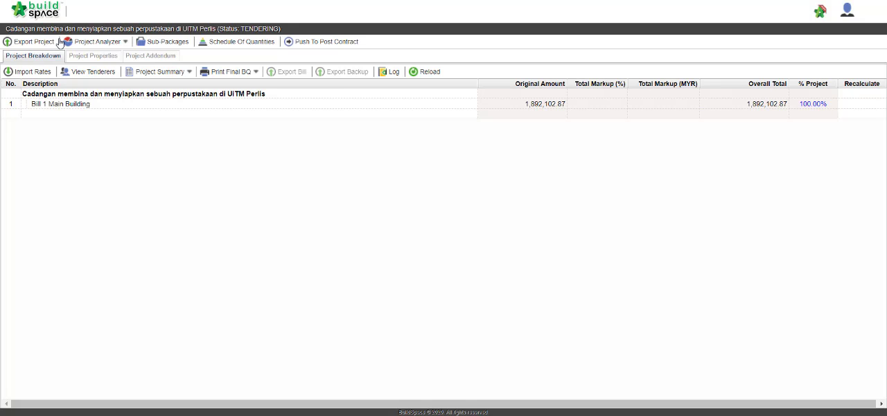
- Push the tender to post contract, publishing it with estimation rates and with not listed items
left_click(291, 42)
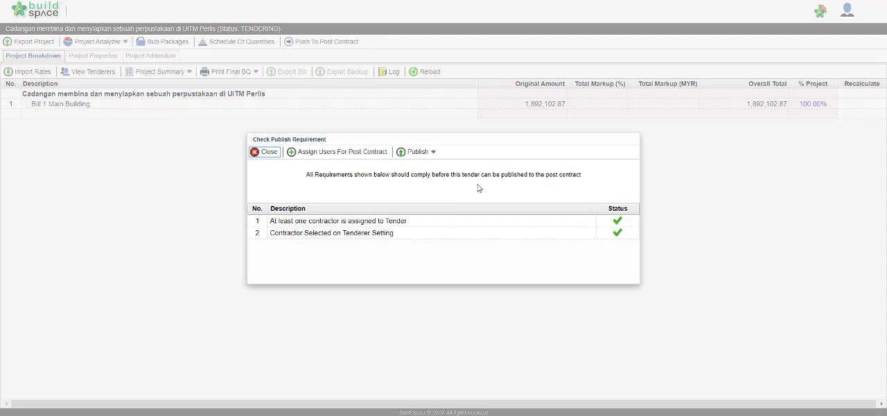
left_click(429, 154)
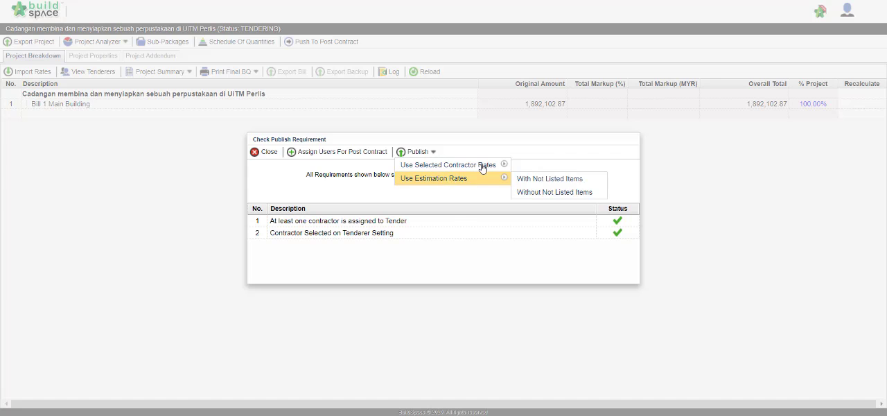
mouse_move(493, 187)
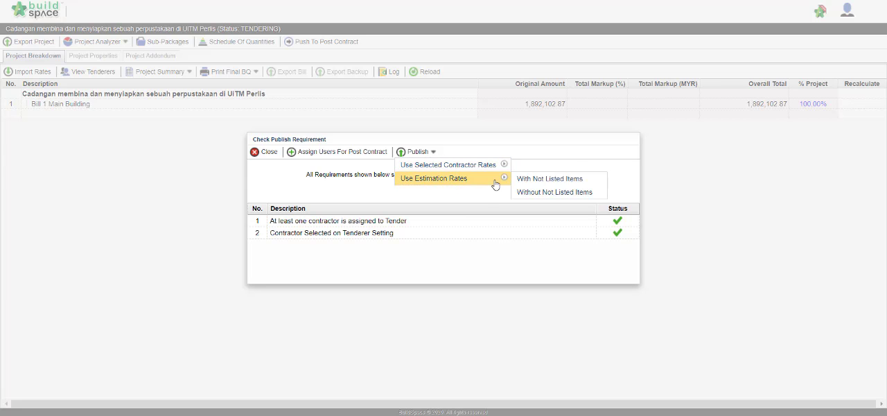
left_click(574, 183)
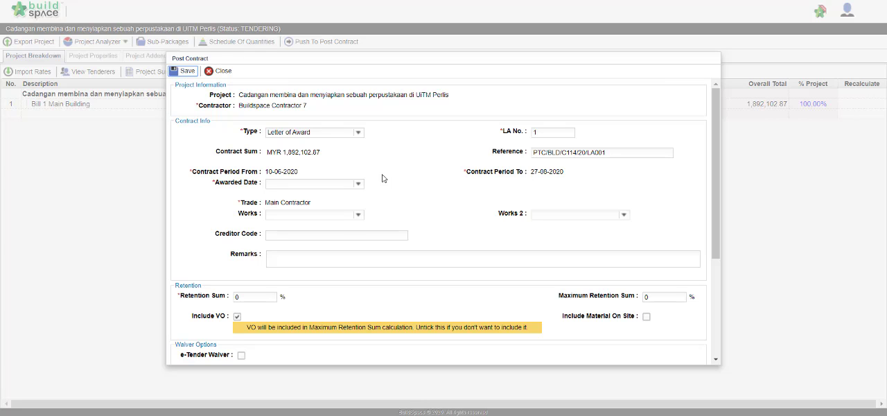
- Set the awarded date to 5/29/2020, the retention sum to 10% and the maximum retention sum to 5%, and save the post contract
left_click(357, 185)
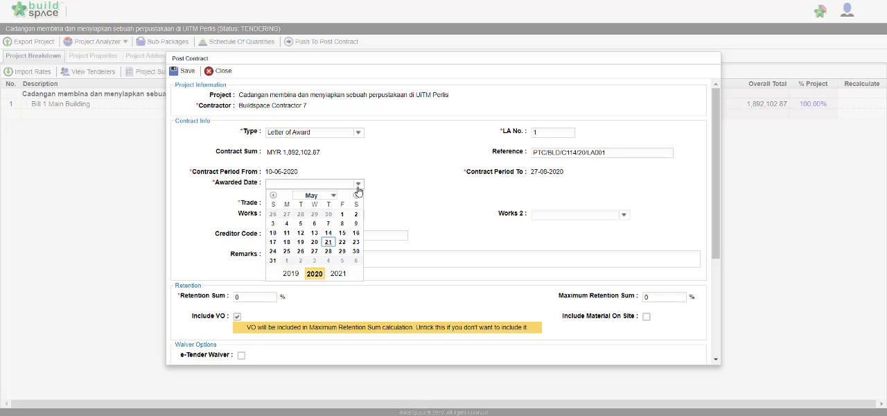
left_click(343, 251)
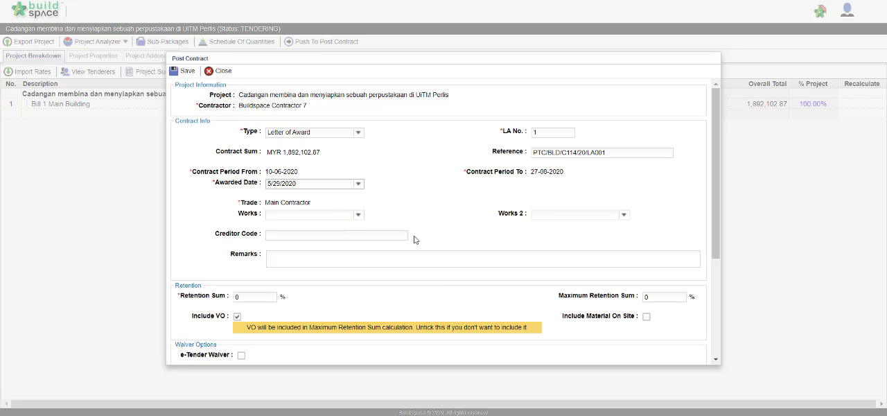
scroll(374, 229, "down", 3)
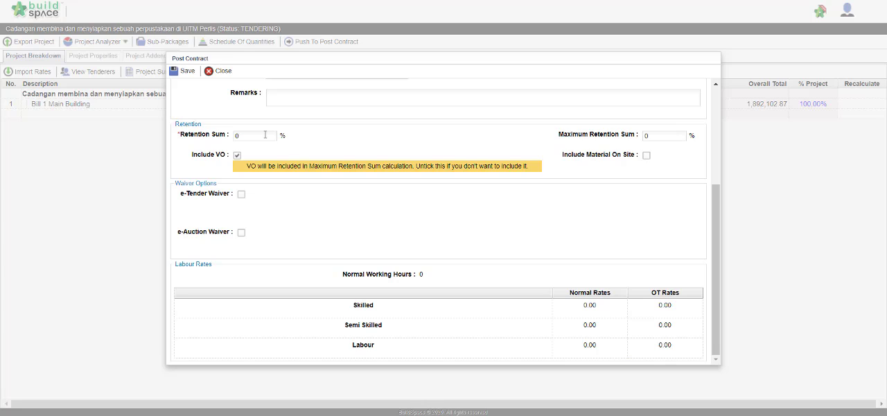
left_click_drag(264, 134, 196, 127)
left_click_drag(630, 142, 623, 142)
scroll(328, 173, "up", 5)
left_click(185, 71)
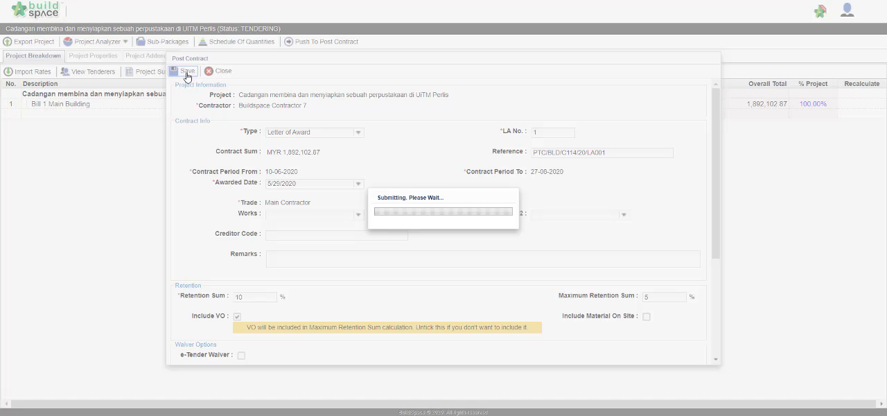